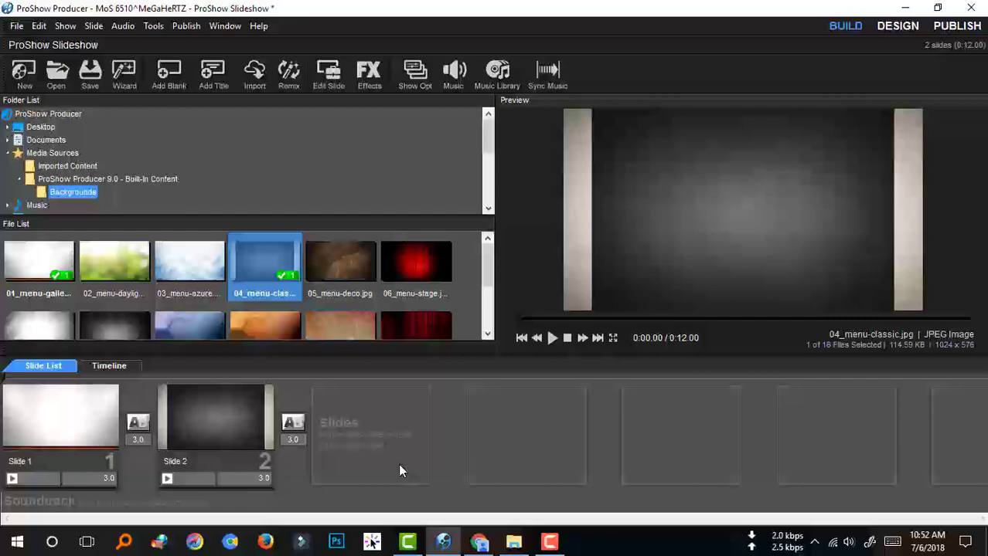
- Browse the slide style categories available for Slide 1, keeping No Style applied
left_click(65, 426)
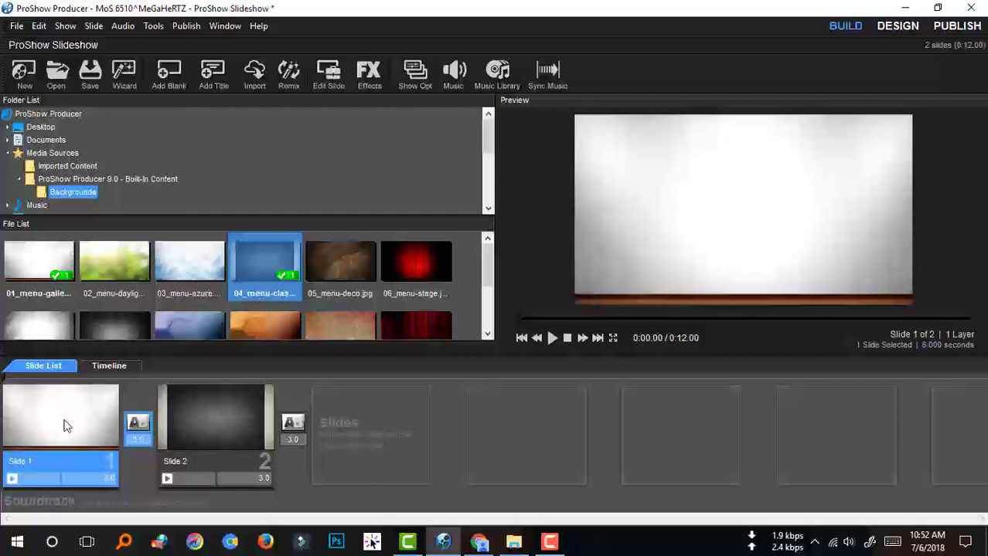
double_click(65, 426)
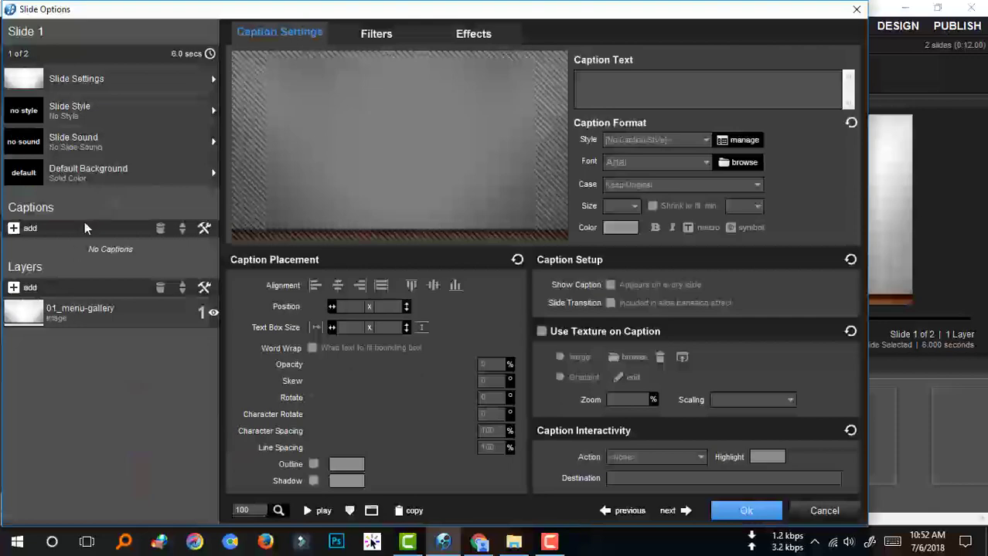
left_click(87, 111)
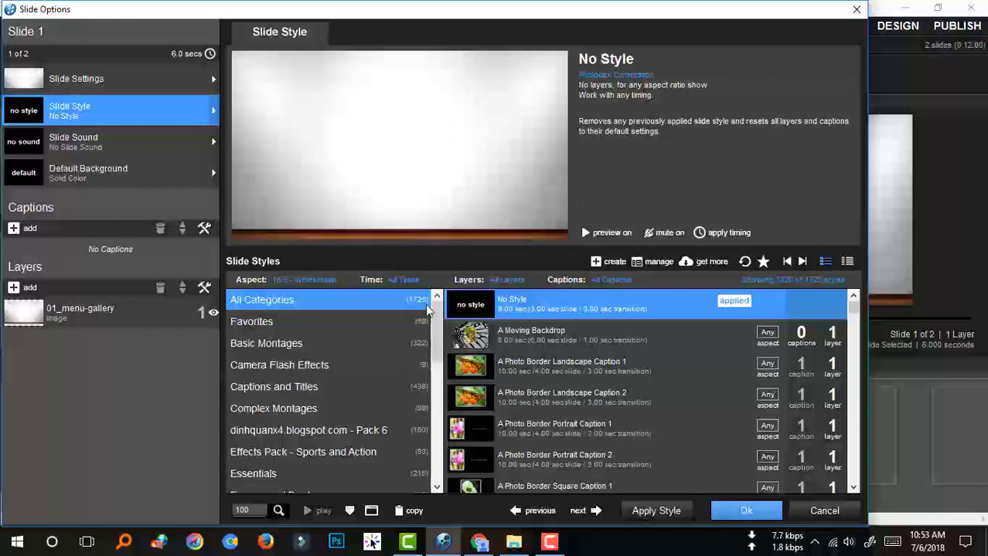
scroll(320, 343, "down", 8)
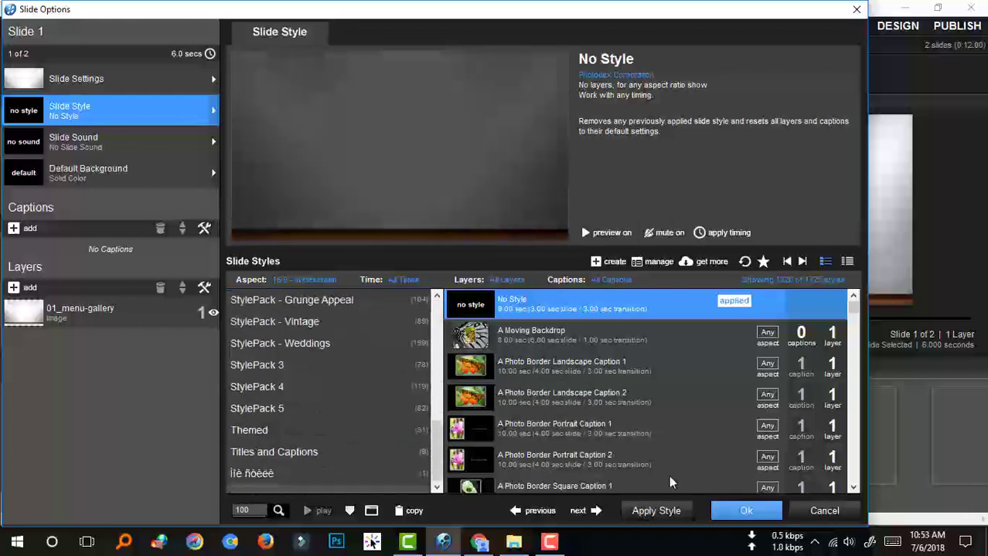
left_click(745, 511)
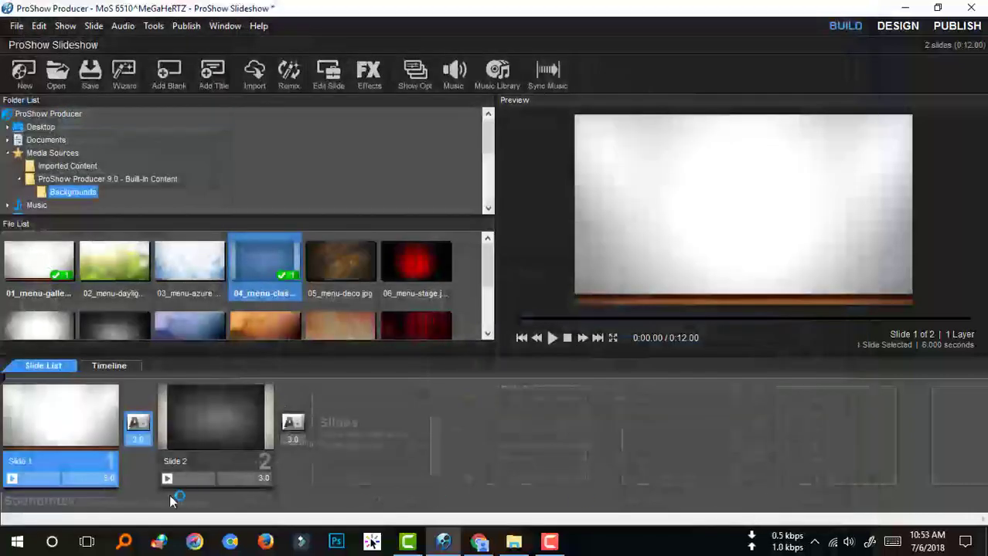
- Apply the Bounce - Bottom to Top transition between Slide 1 and Slide 2 and play the preview
left_click(138, 422)
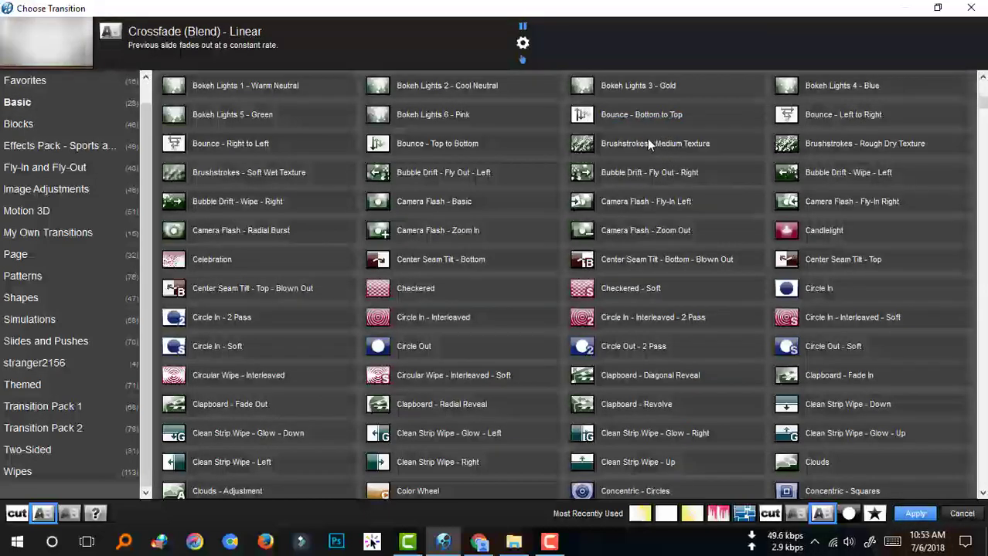
double_click(649, 117)
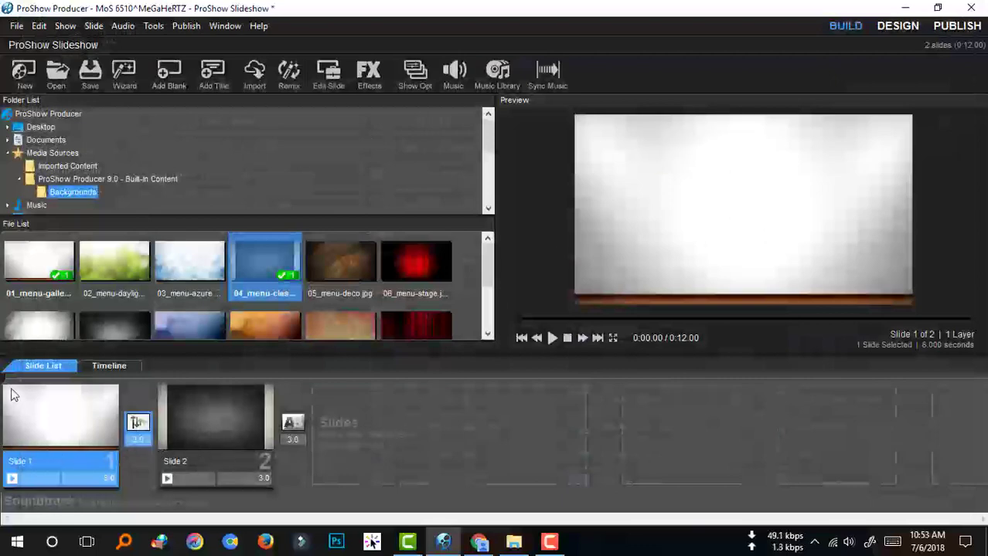
left_click(552, 337)
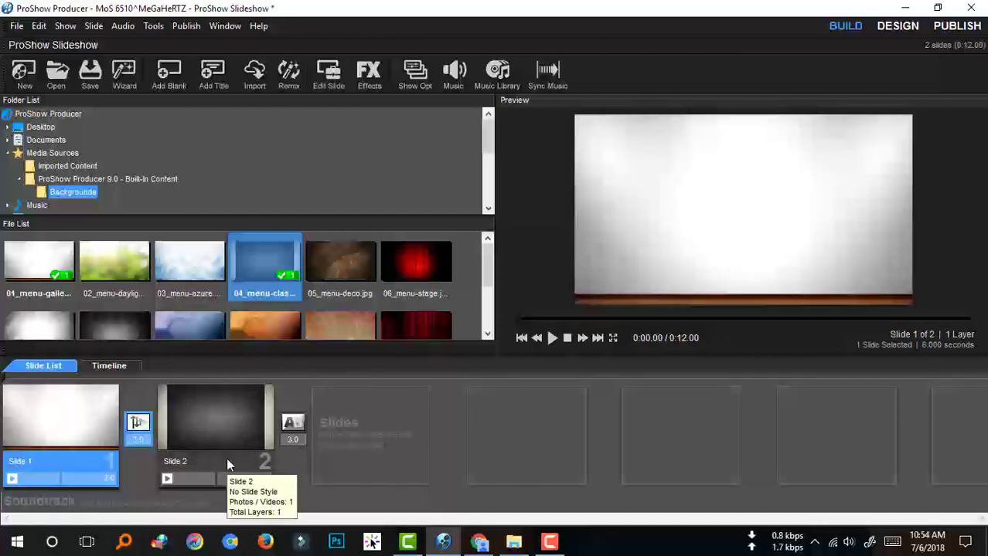
- Switch to File Explorer and refresh the D: drive folder that holds the style packs
left_click(513, 542)
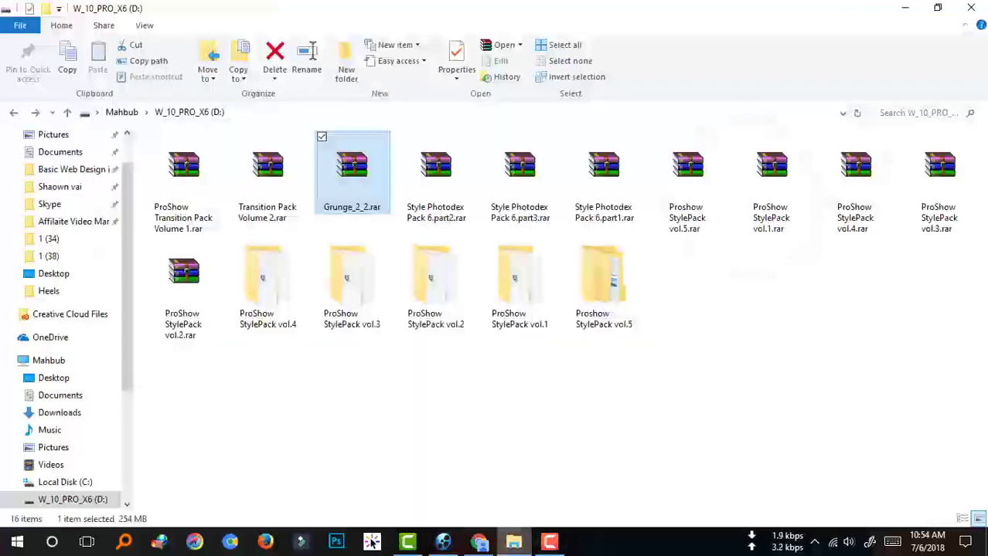
right_click(703, 390)
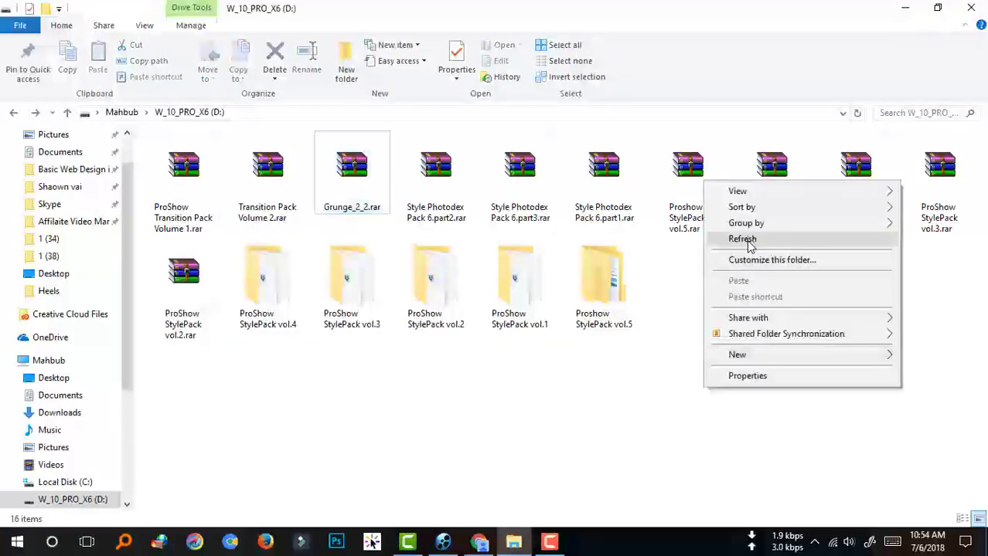
left_click(744, 239)
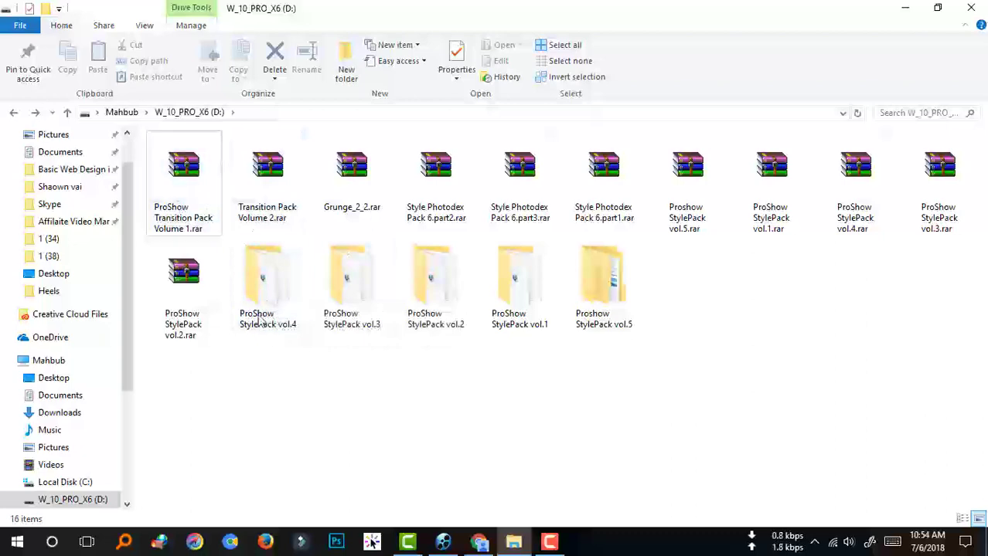
- Copy all slide style files from the ProShow StylePack vol.1 folder
double_click(529, 298)
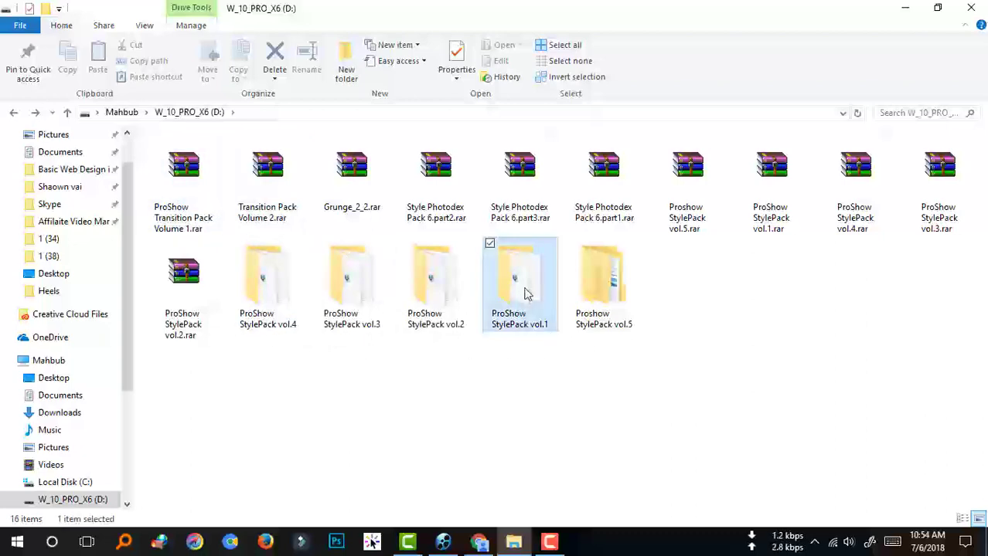
left_click(11, 114)
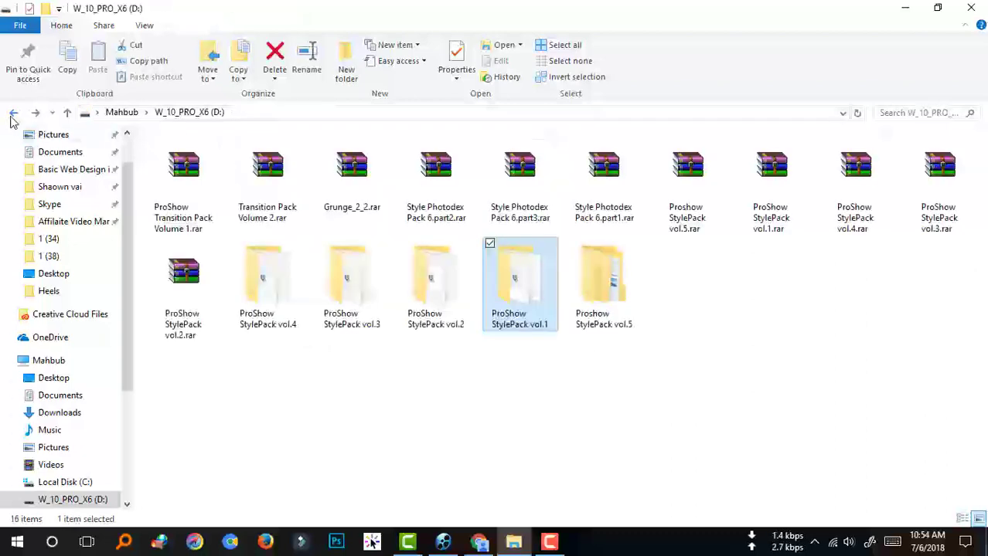
double_click(502, 311)
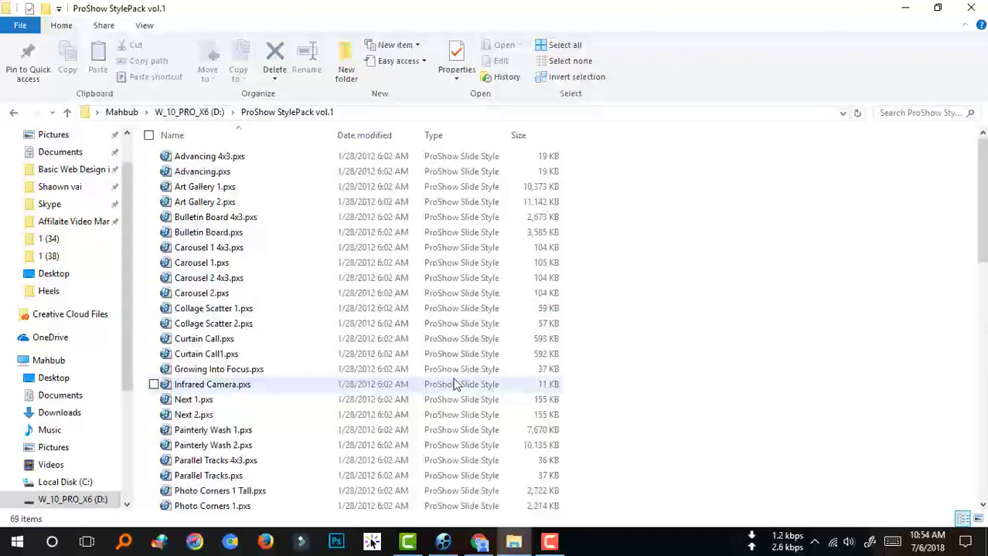
scroll(452, 381, "down", 15)
key("ctrl+a")
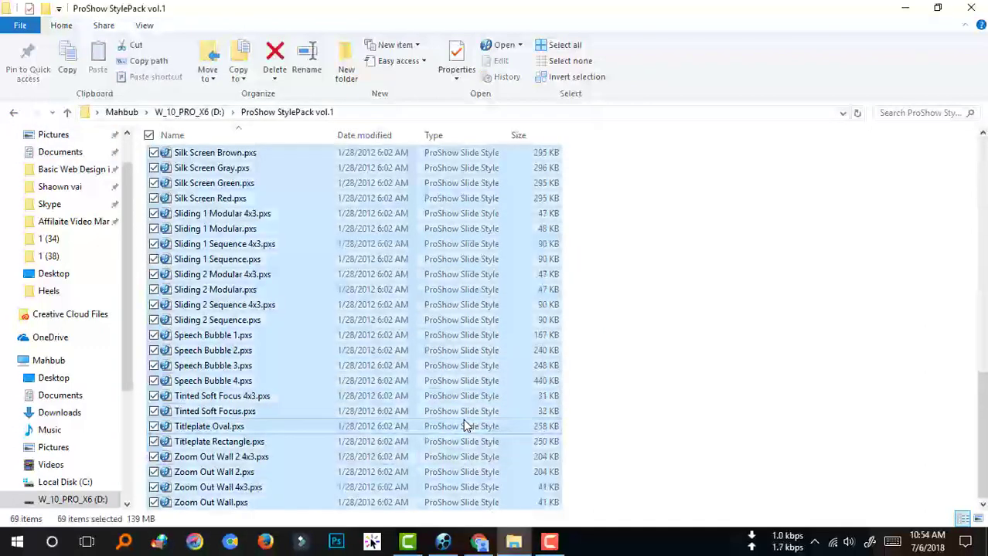
right_click(403, 323)
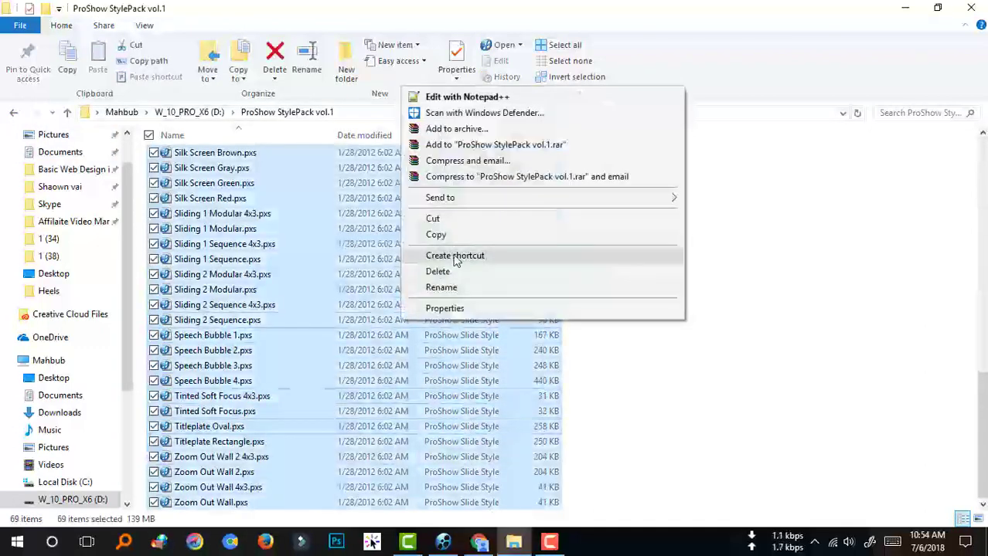
left_click(436, 235)
- Minimize the open windows, refresh the desktop and open the file location of the ProShow Producer shortcut
left_click(905, 8)
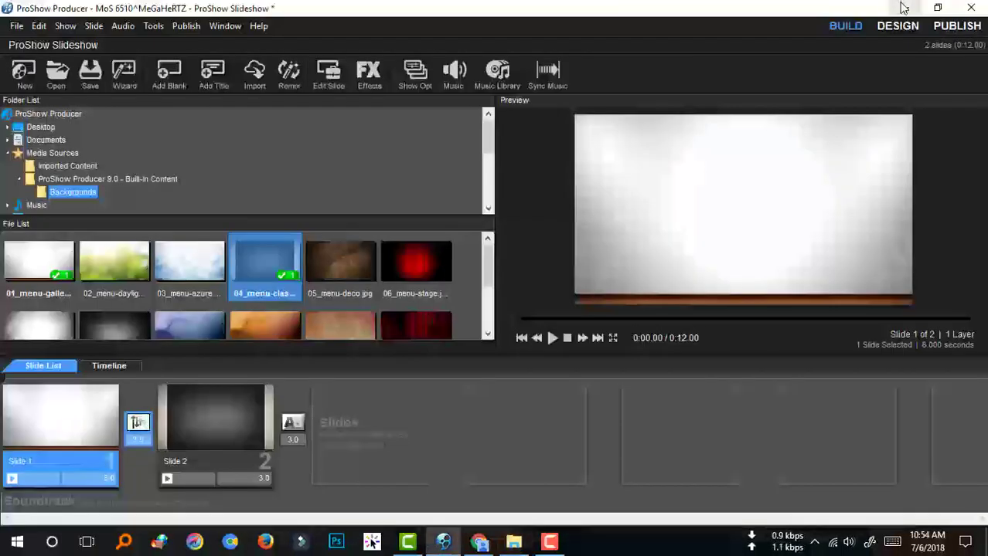
left_click(905, 8)
left_click(904, 9)
right_click(441, 248)
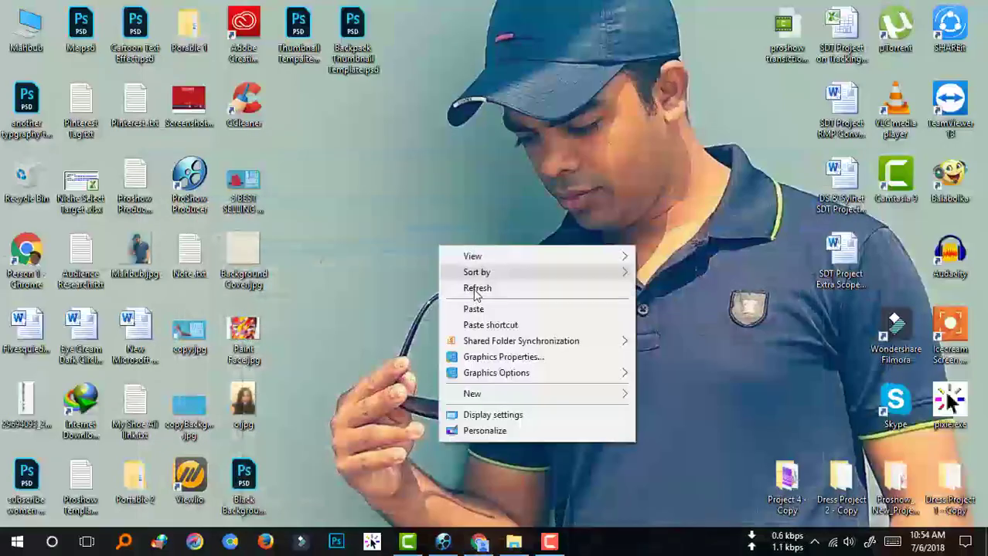
left_click(473, 288)
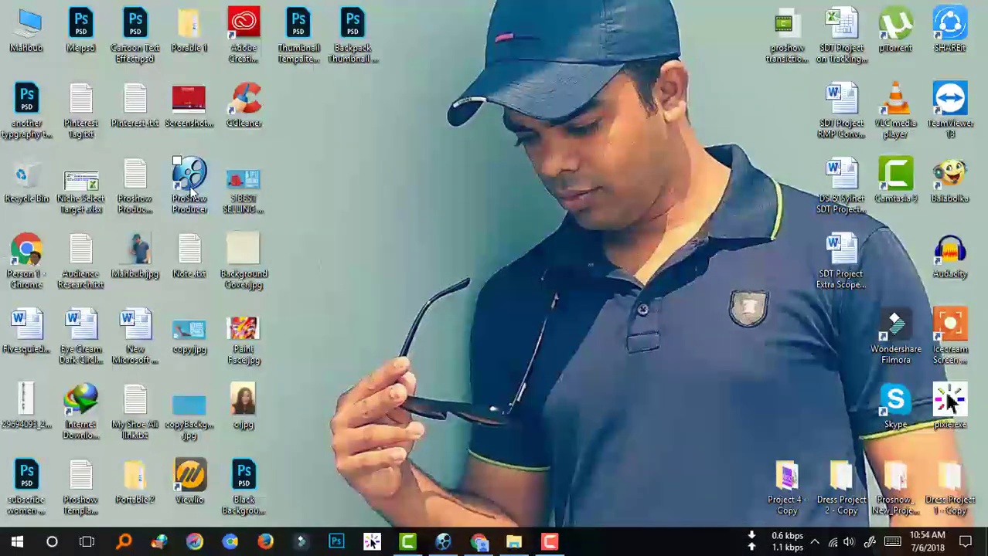
right_click(189, 185)
left_click(265, 174)
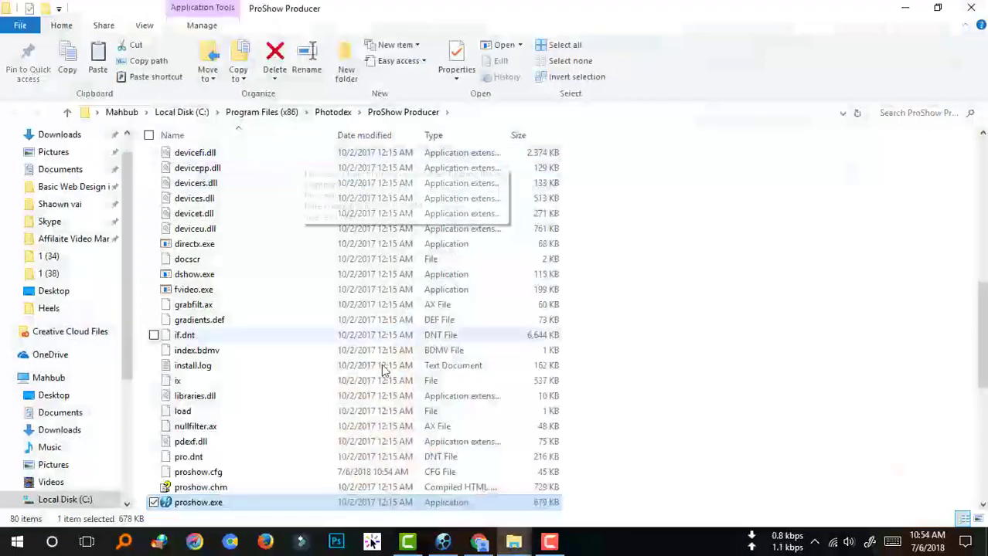
- Open the styles folder inside the ProShow Producer installation folder and look through its slide styles
scroll(282, 386, "down", 4)
scroll(287, 379, "up", 15)
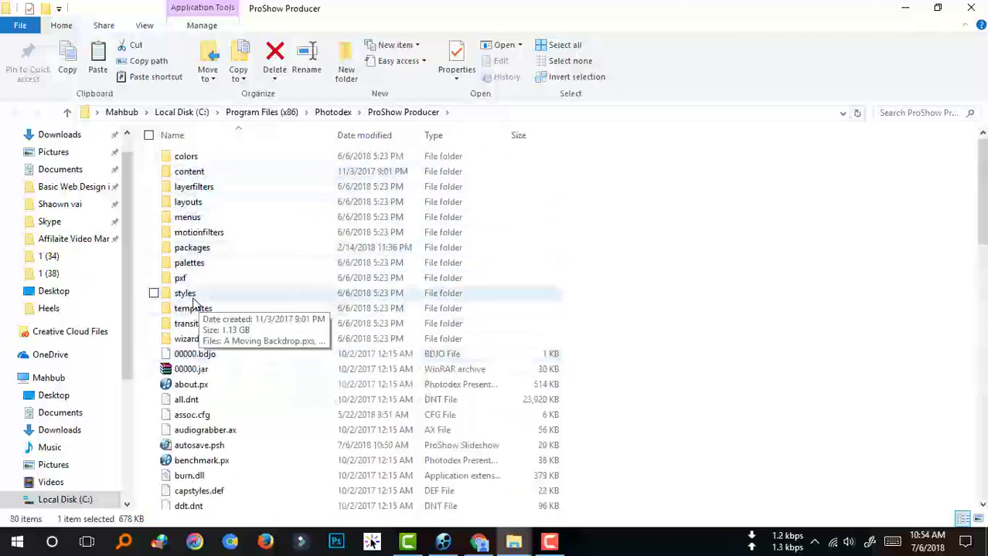
double_click(188, 296)
scroll(706, 310, "down", 8)
scroll(706, 310, "down", 7)
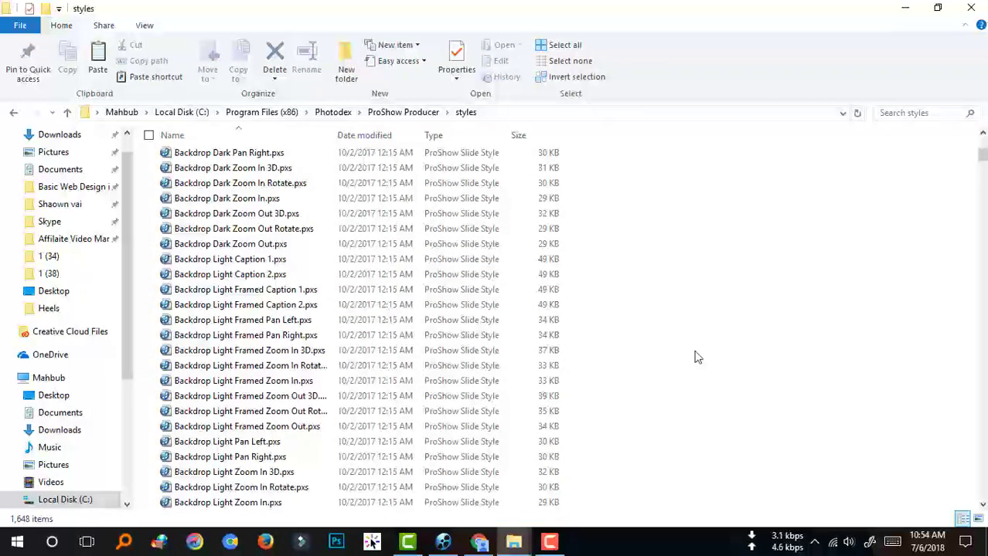
right_click(695, 143)
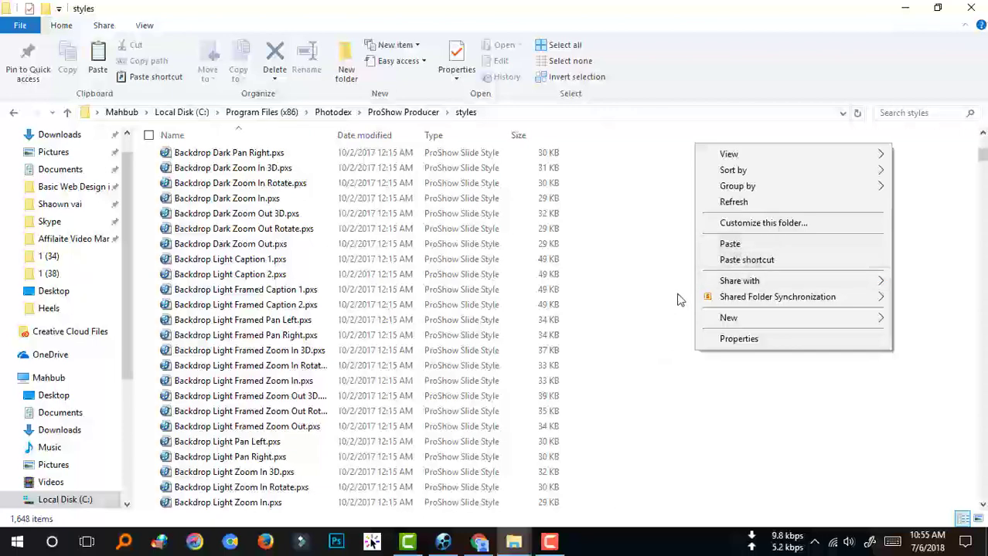
left_click(623, 357)
- Return to the D: drive and copy all slide style files from the ProShow StylePack vol.2 folder
mouse_move(517, 543)
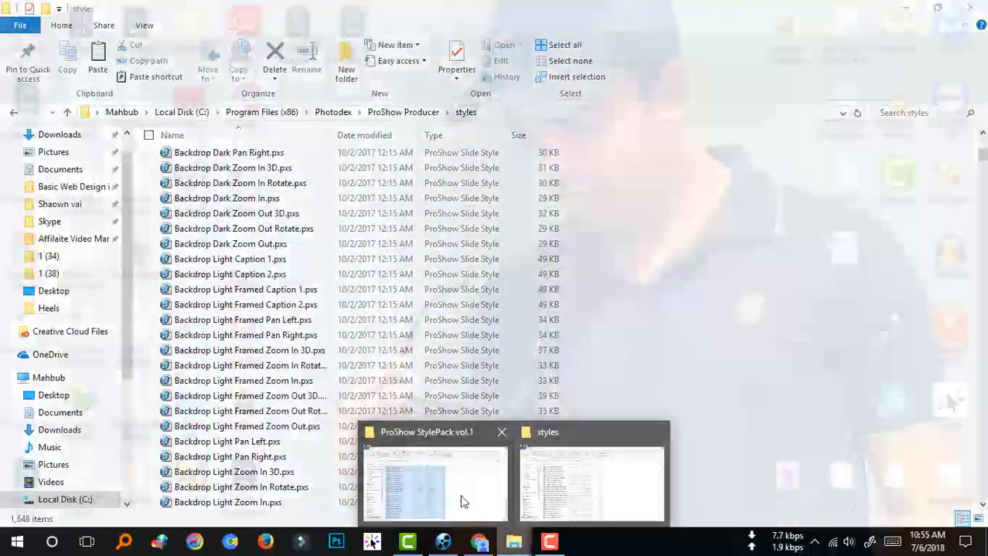
left_click(461, 491)
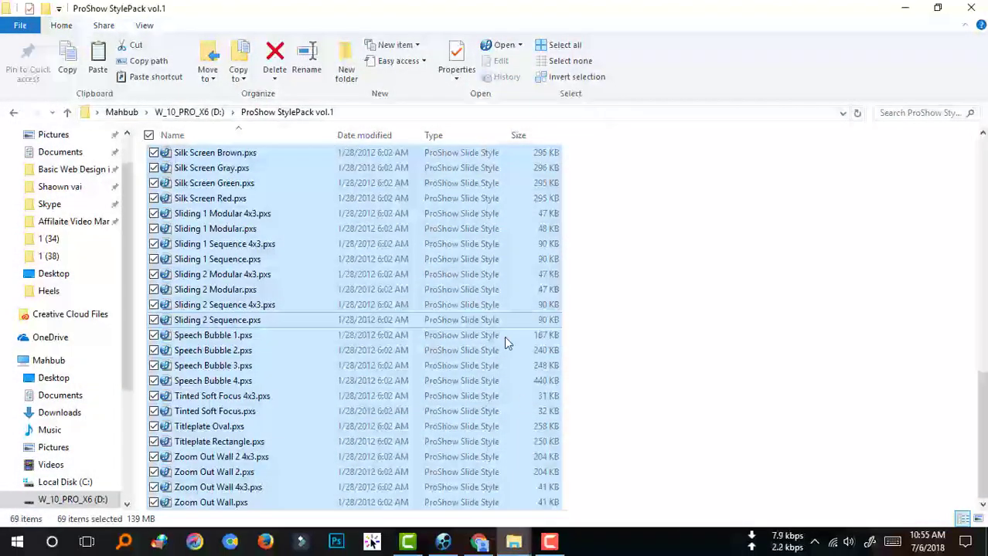
scroll(504, 338, "up", 5)
left_click(189, 112)
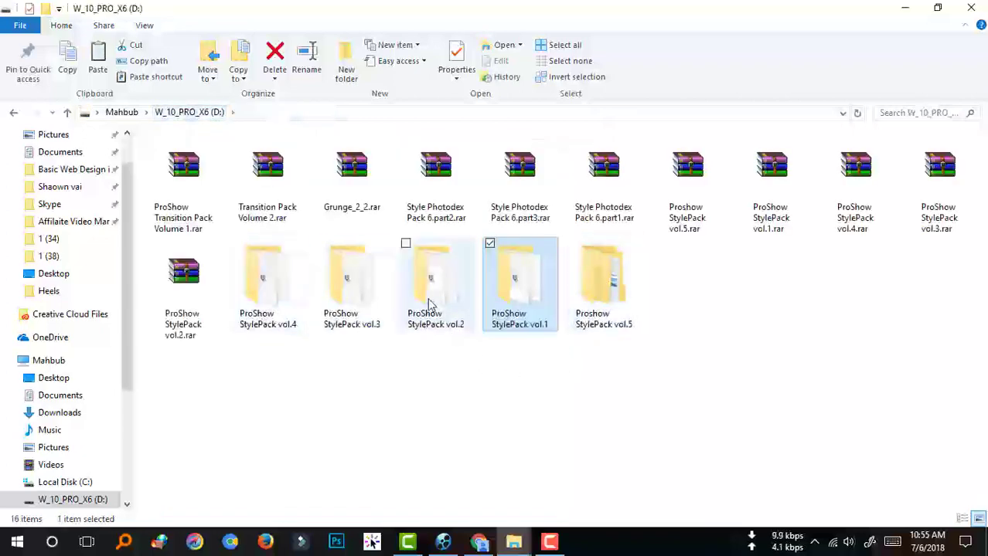
double_click(436, 325)
scroll(576, 312, "down", 4)
key("ctrl+a")
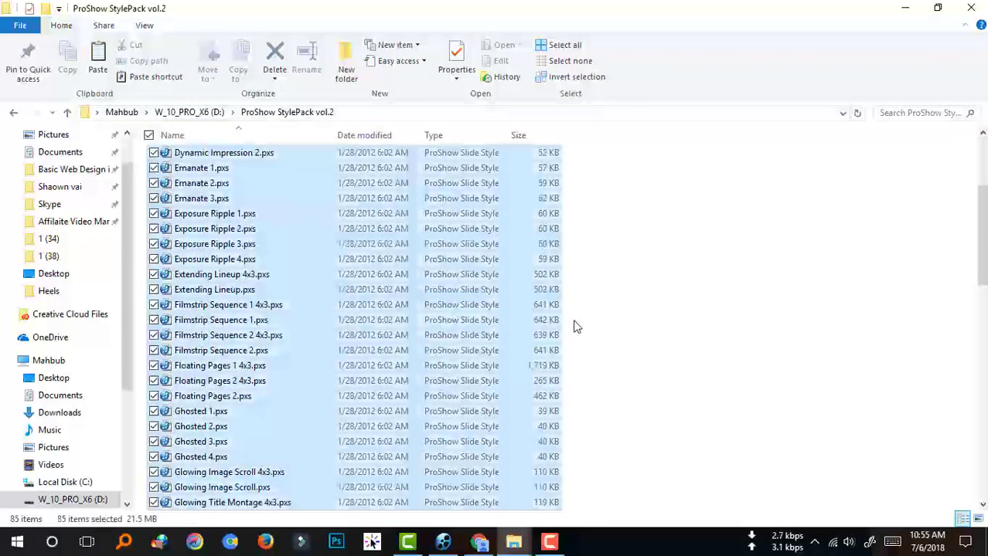
right_click(483, 331)
left_click(514, 244)
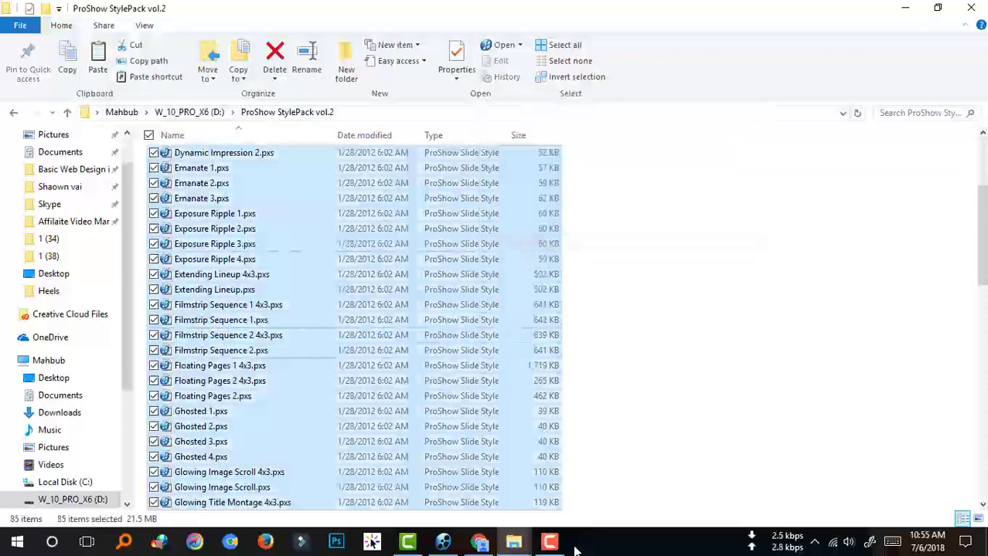
- Paste the StylePack vol.2 files into the ProShow Producer styles folder, skipping files with the same names
mouse_move(513, 542)
scroll(407, 191, "up", 3)
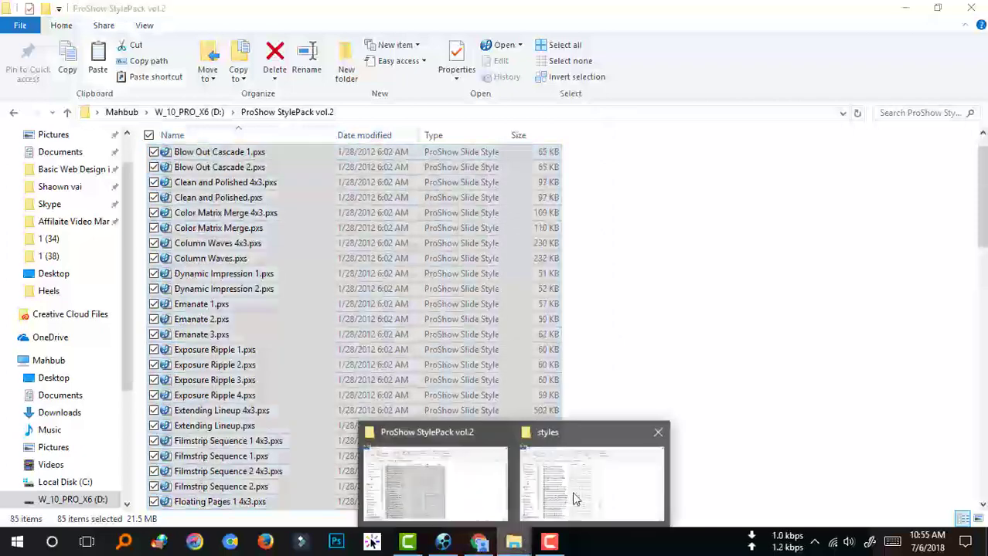
left_click(576, 486)
scroll(683, 304, "down", 5)
right_click(683, 304)
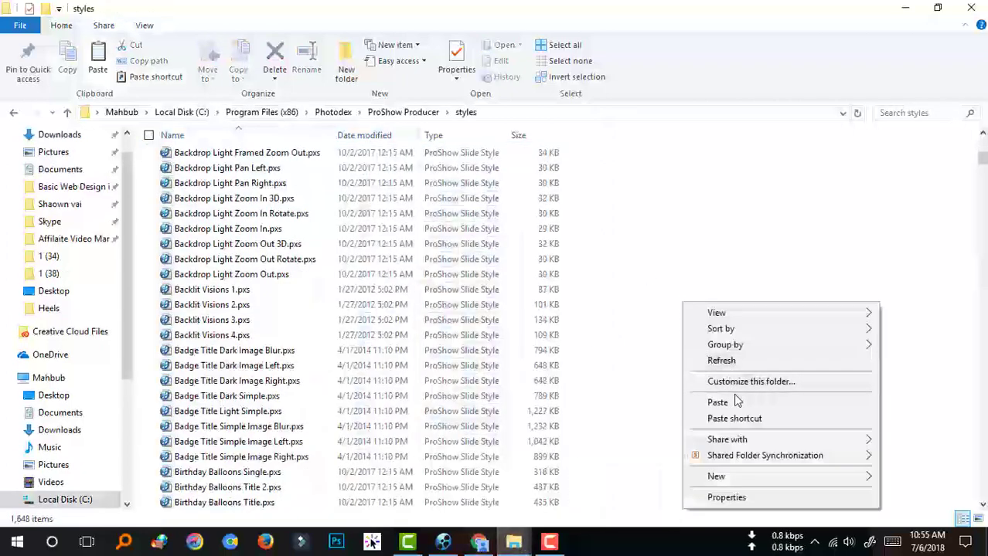
left_click(735, 402)
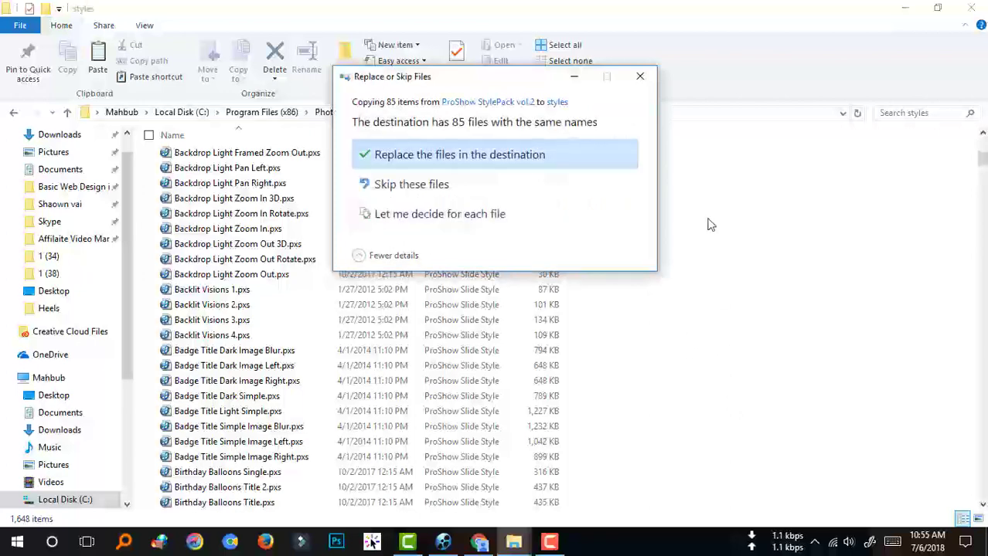
left_click(407, 186)
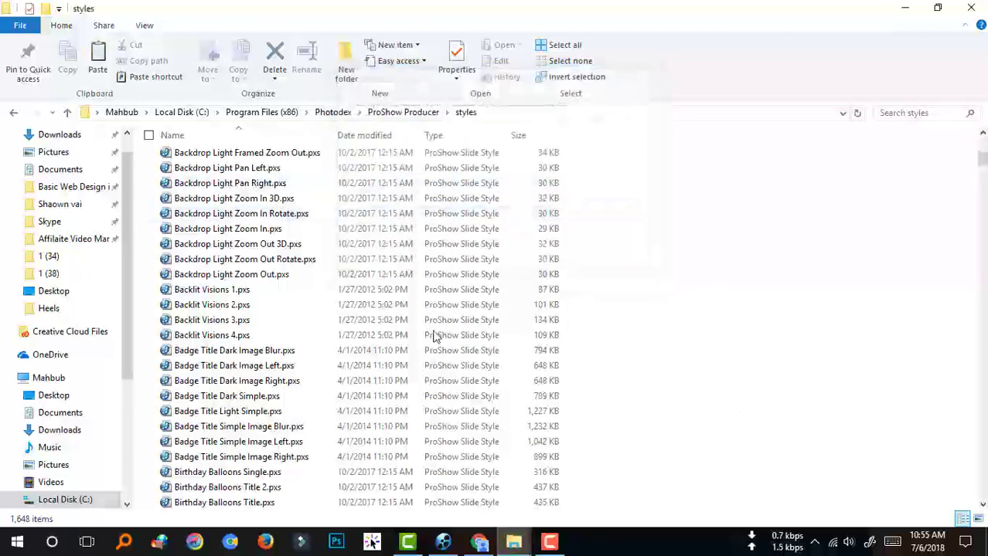
- Return to the D: drive and copy all slide style files from the ProShow StylePack vol.3 folder
scroll(435, 340, "up", 10)
scroll(435, 340, "up", 2)
mouse_move(513, 541)
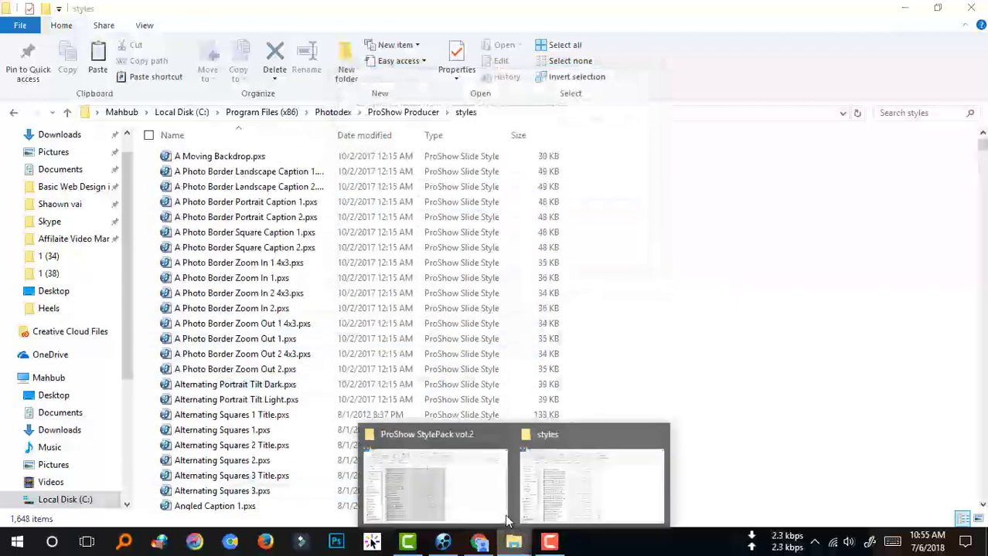
left_click(460, 496)
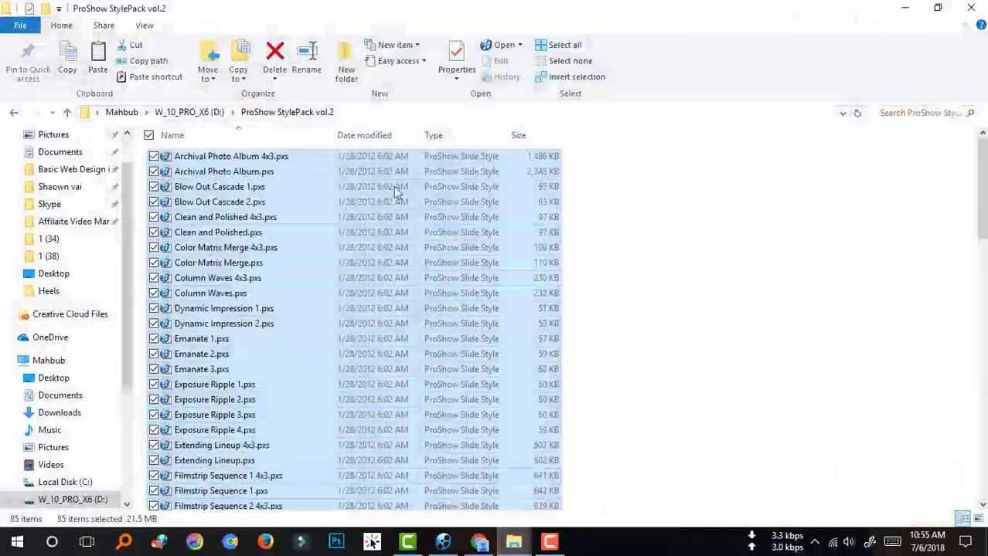
left_click(189, 112)
double_click(328, 313)
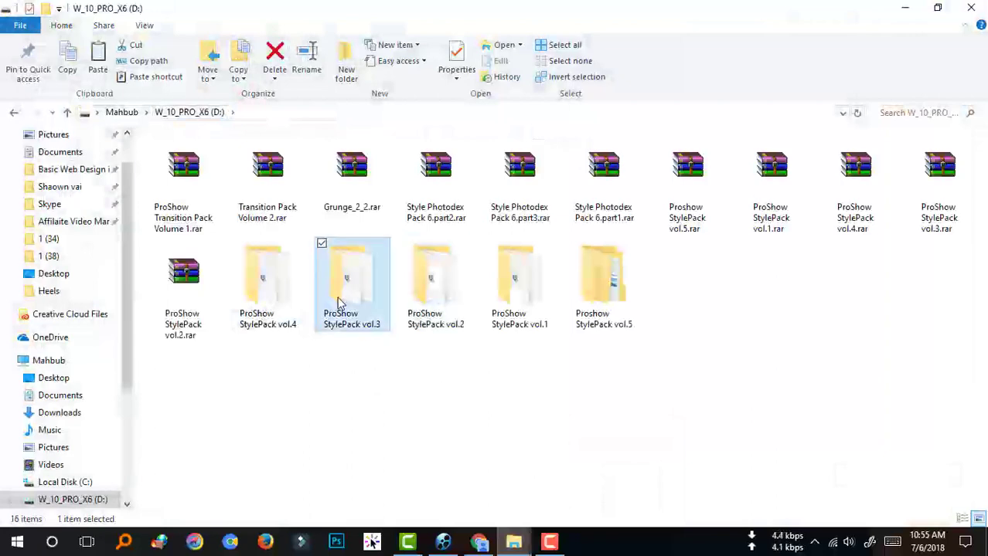
key("ctrl+a")
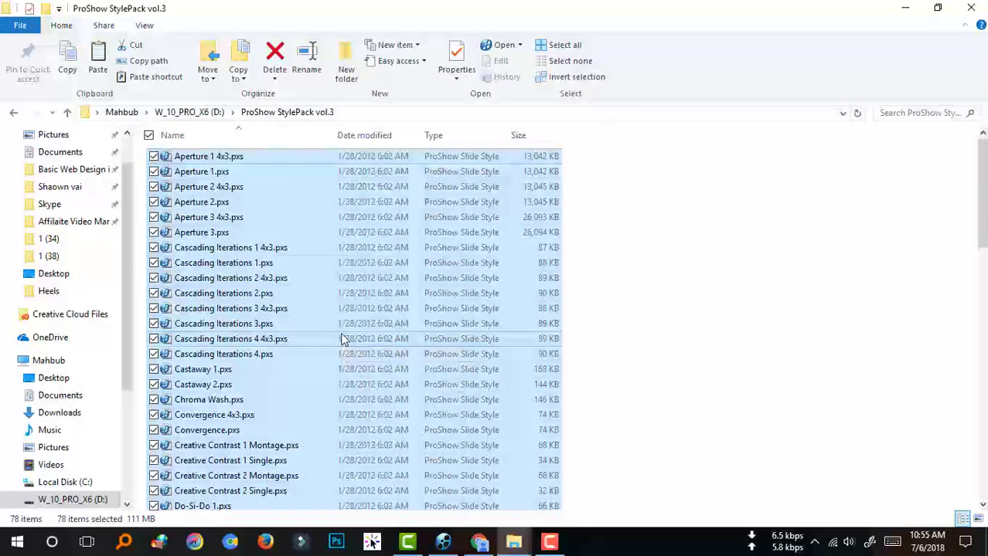
right_click(410, 337)
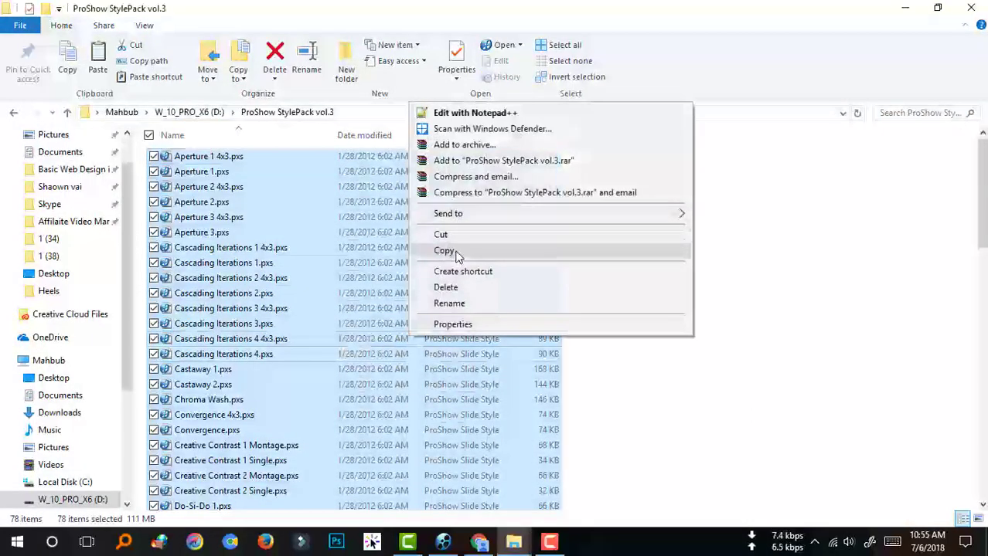
left_click(444, 249)
- Paste the StylePack vol.3 files into the ProShow Producer styles folder, skipping files with the same names
mouse_move(513, 541)
left_click(593, 490)
right_click(615, 402)
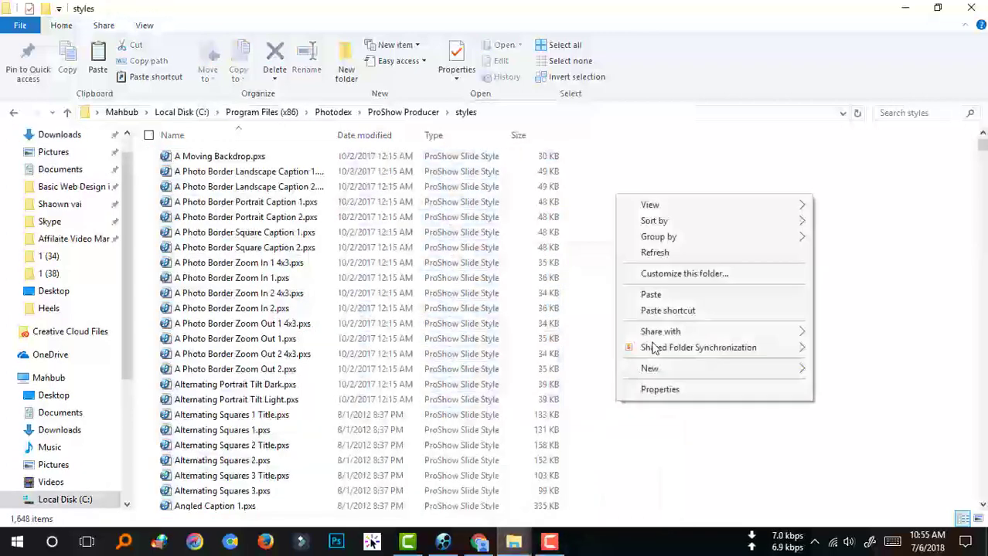
left_click(669, 301)
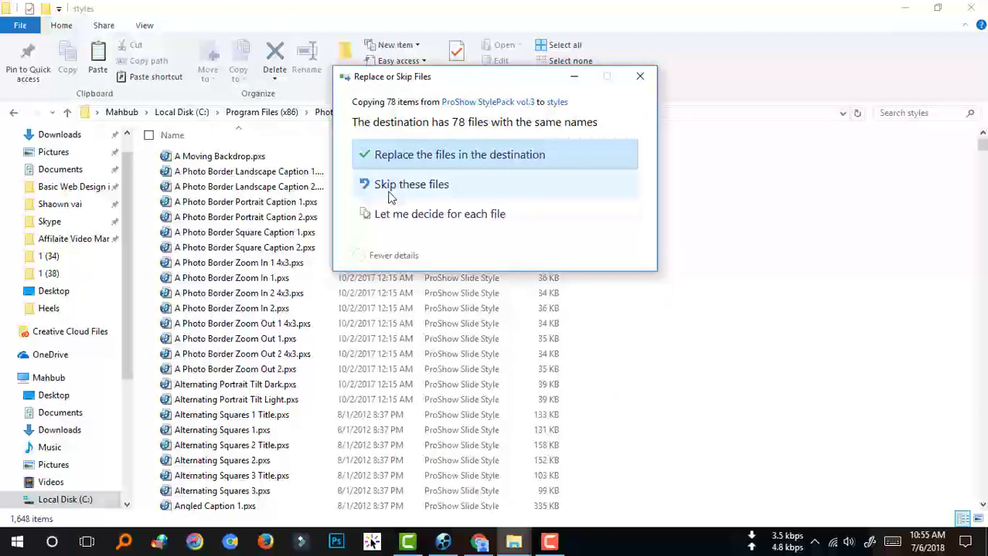
left_click(390, 195)
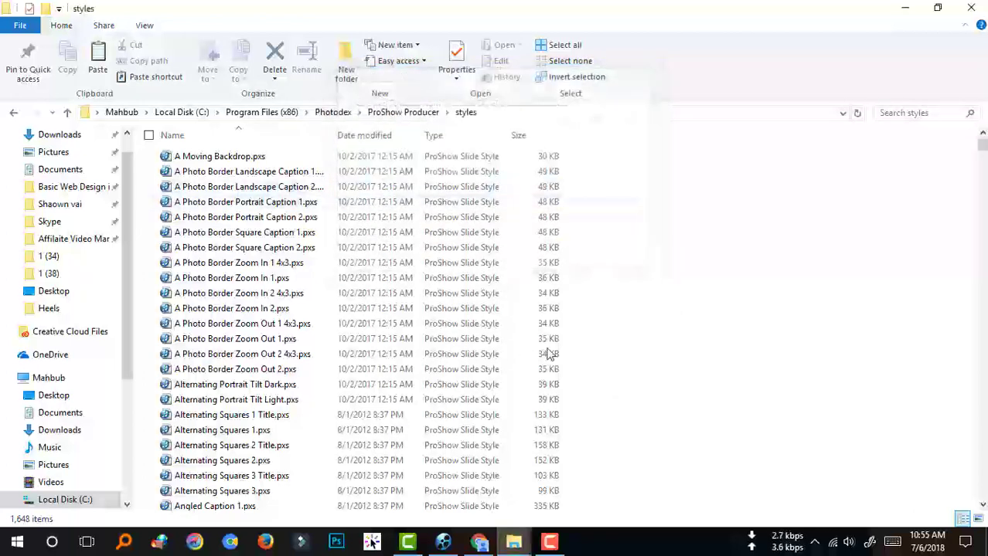
- Go back to the D: drive and copy all slide style files from the ProShow StylePack vol.4 folder
mouse_move(513, 541)
left_click(447, 495)
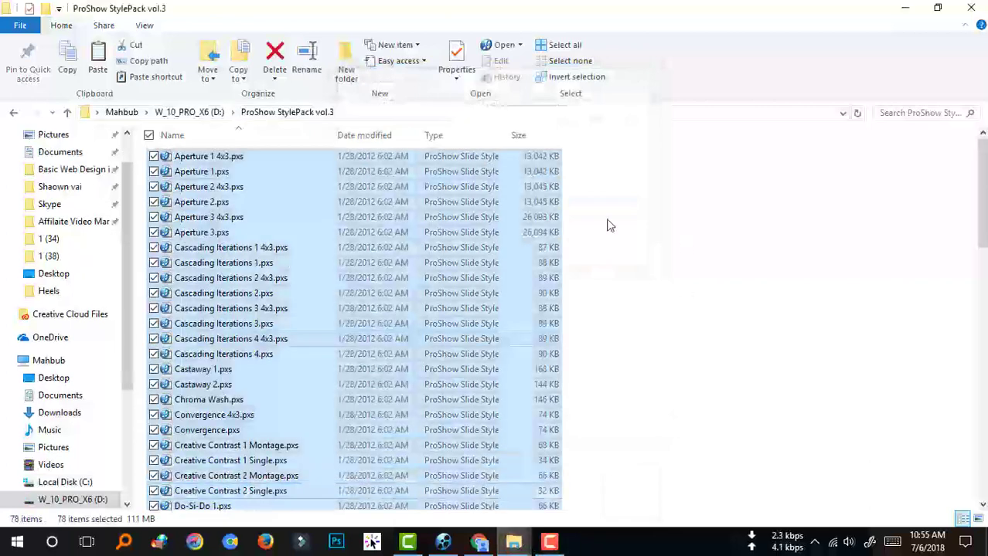
key("BackSpace")
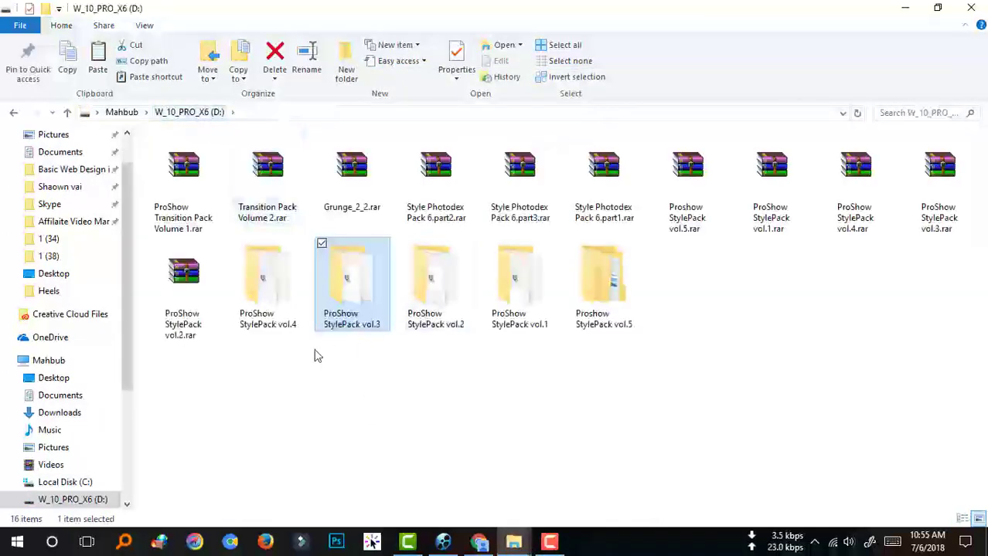
double_click(267, 280)
key("ctrl+a")
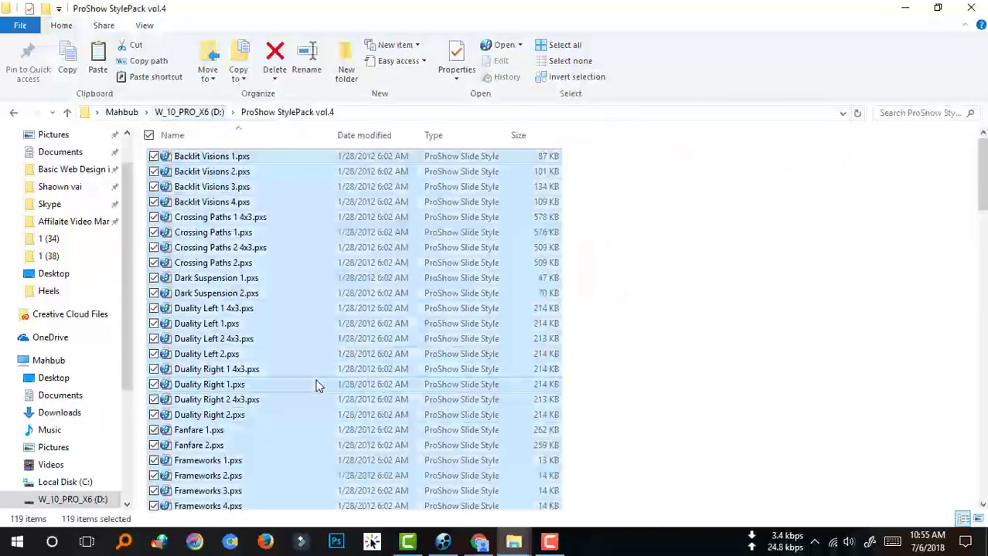
right_click(340, 297)
left_click(369, 212)
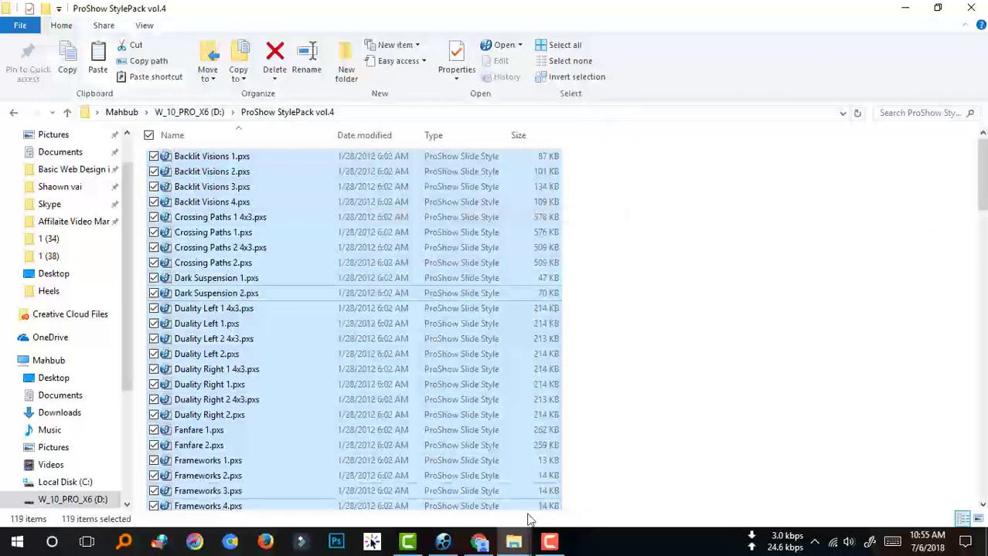
- Paste the StylePack vol.4 files into the ProShow Producer styles folder, skipping files with the same names
mouse_move(513, 541)
left_click(569, 456)
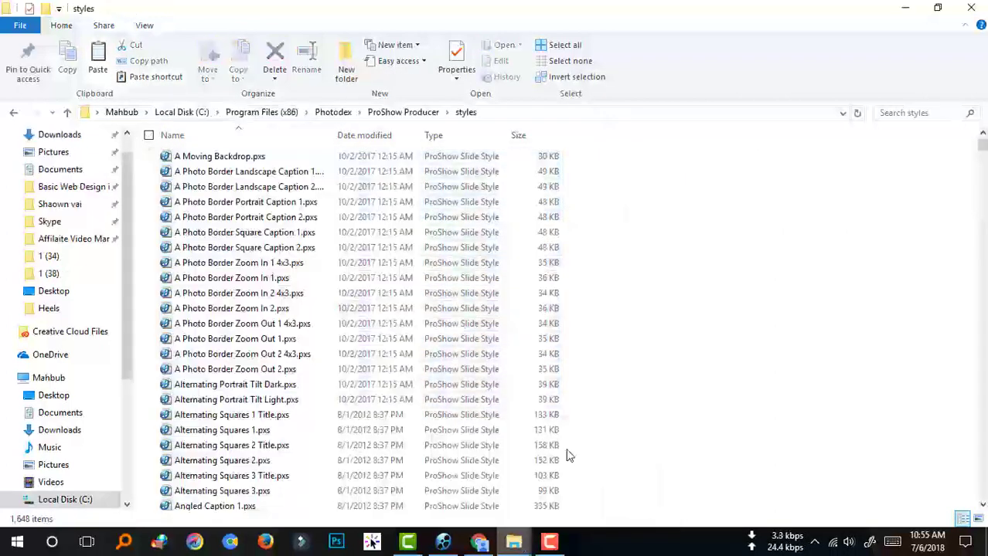
right_click(685, 388)
left_click(728, 275)
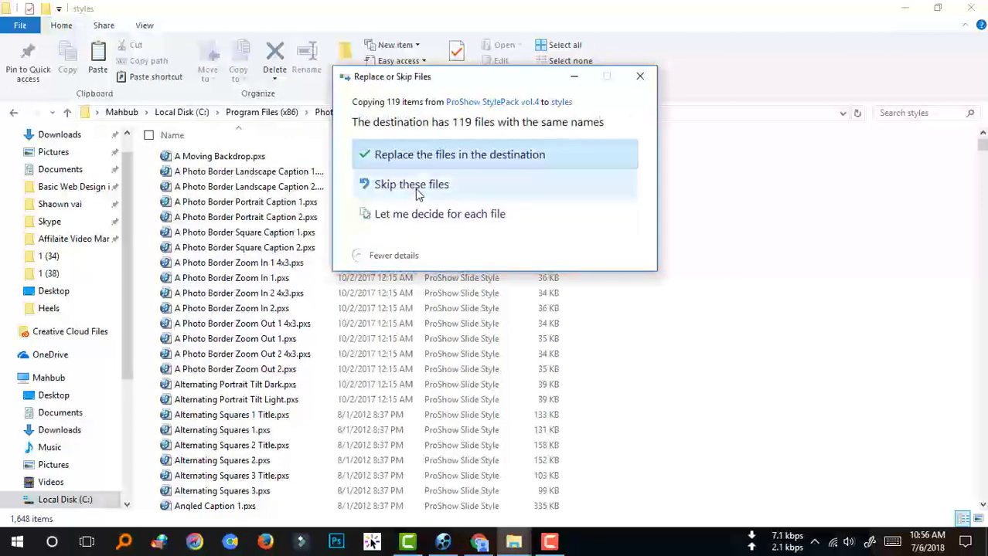
left_click(416, 187)
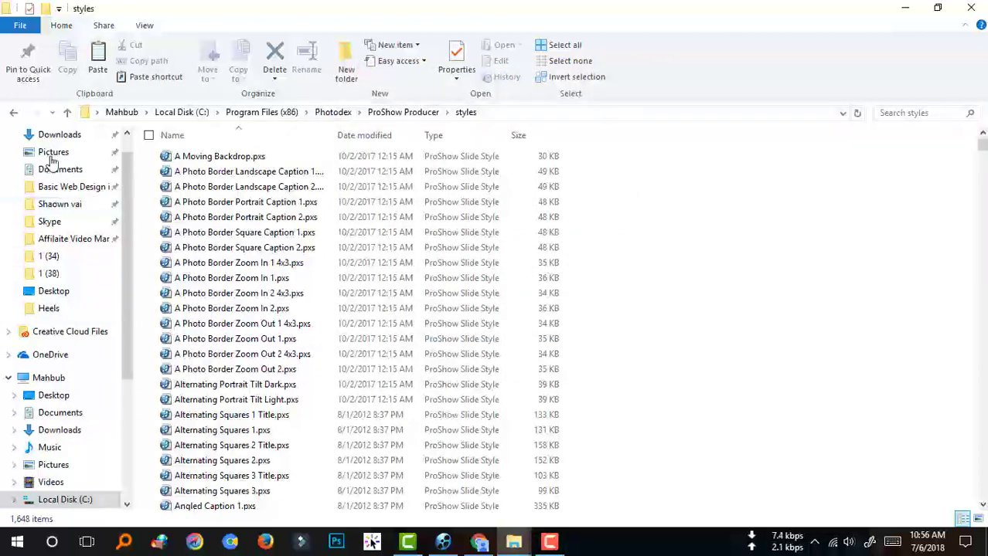
- Return to the D: drive and open the Style_Only folder inside Proshow StylePack vol.5
mouse_move(506, 541)
left_click(447, 498)
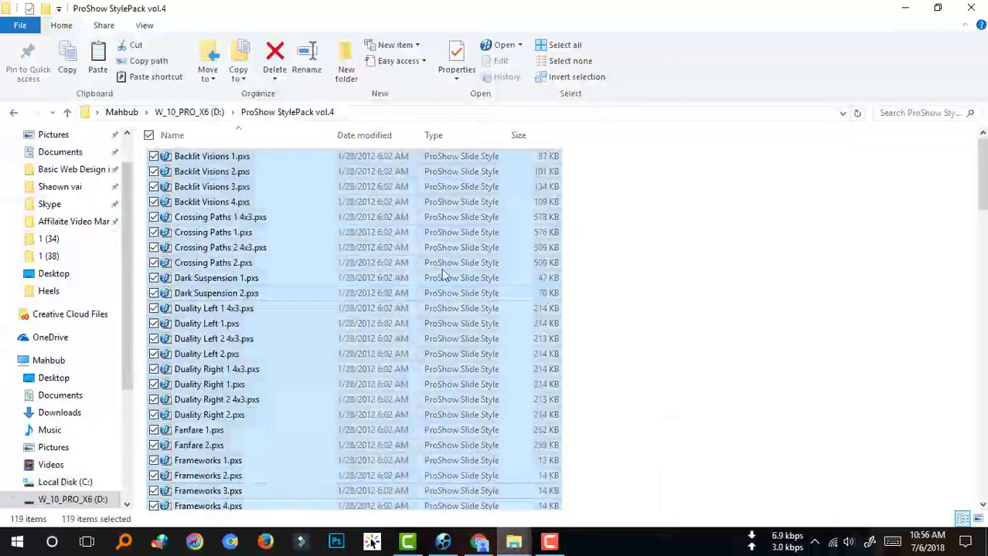
left_click(189, 112)
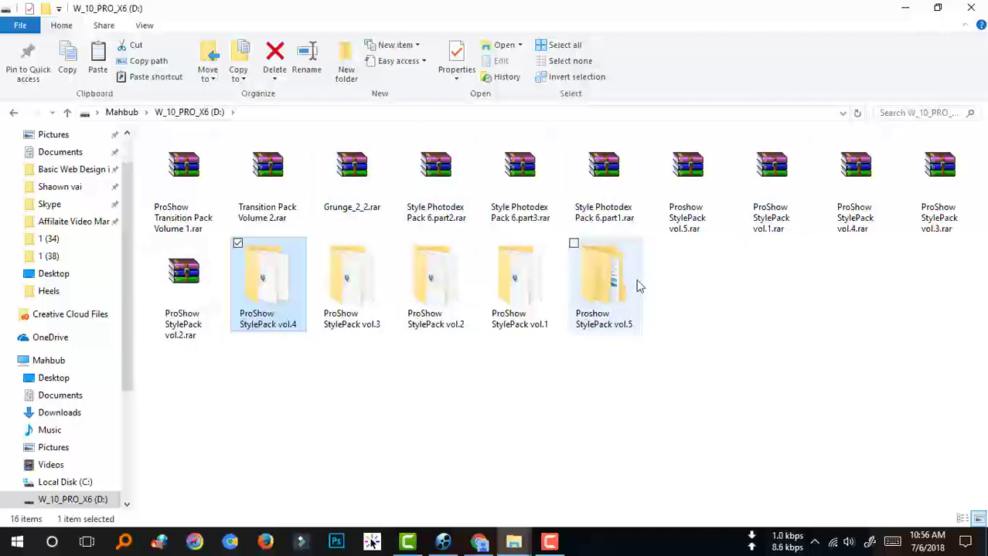
double_click(622, 294)
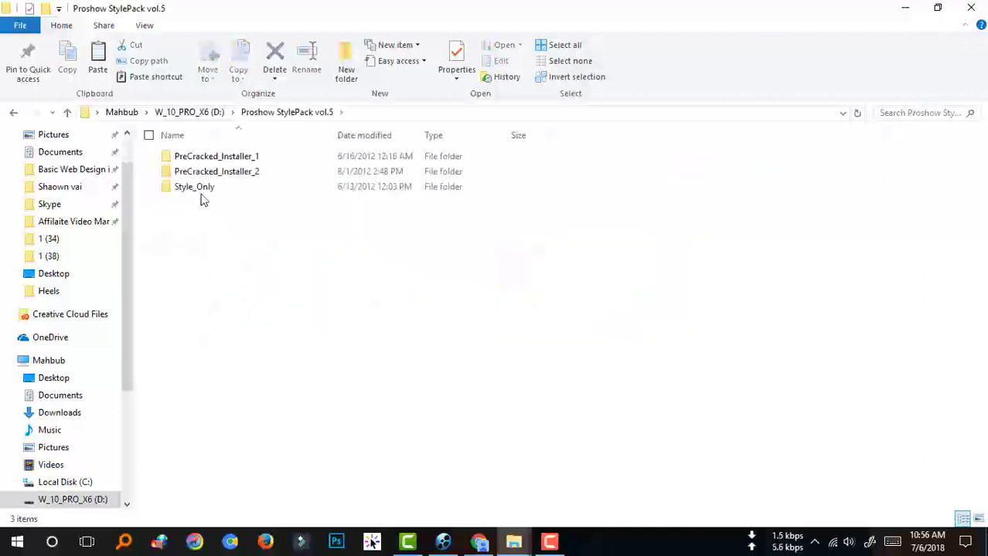
double_click(200, 191)
- Read the installation instructions in the Style_Only folder's Install.txt, then close the file
left_click(192, 176)
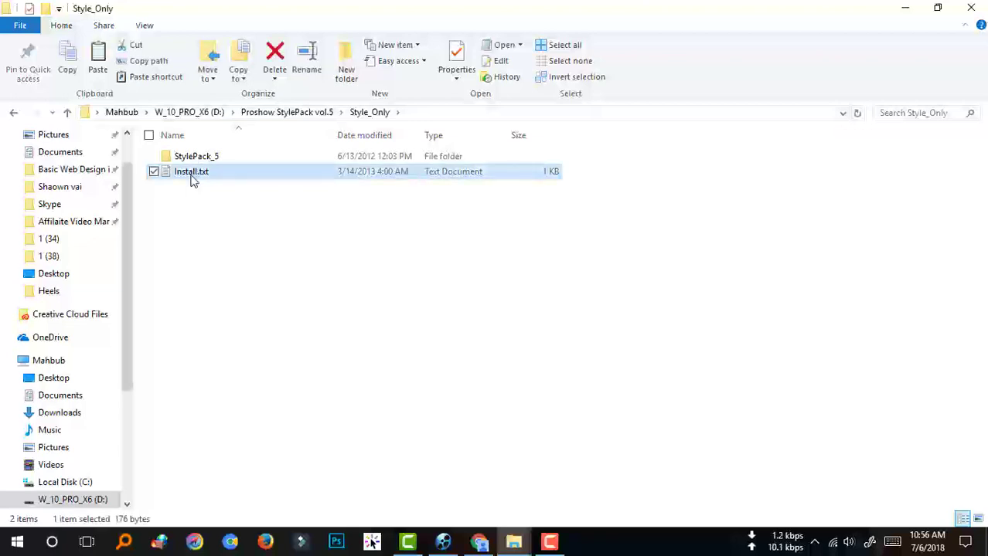
double_click(193, 176)
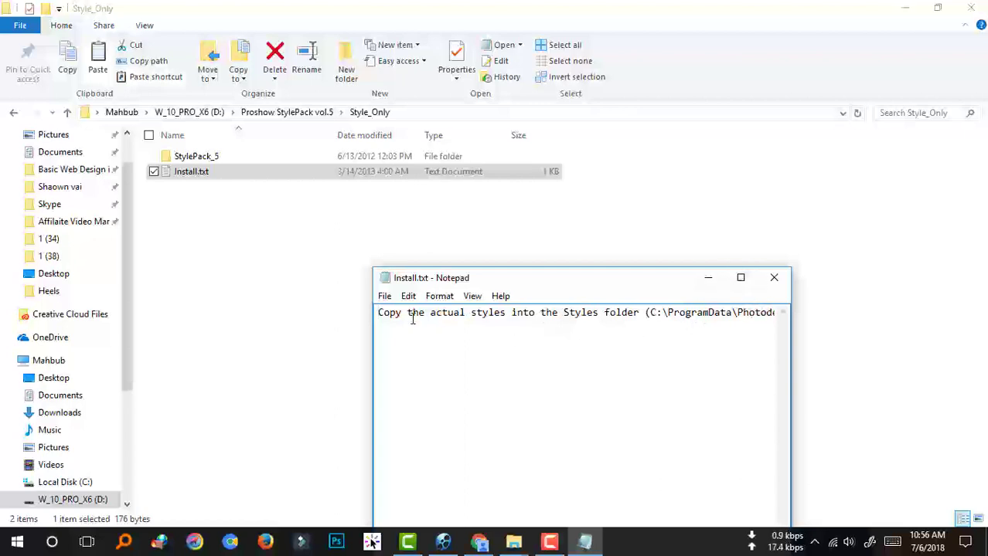
left_click(740, 277)
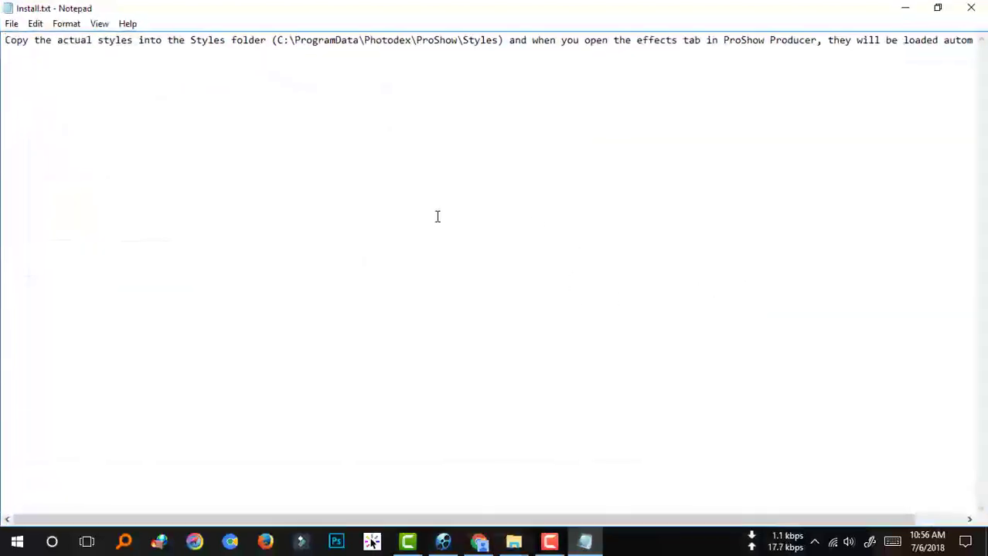
left_click(968, 10)
- Copy the StylePack_5 folder from Style_Only and paste it into the ProShow Producer styles folder
left_click(193, 157)
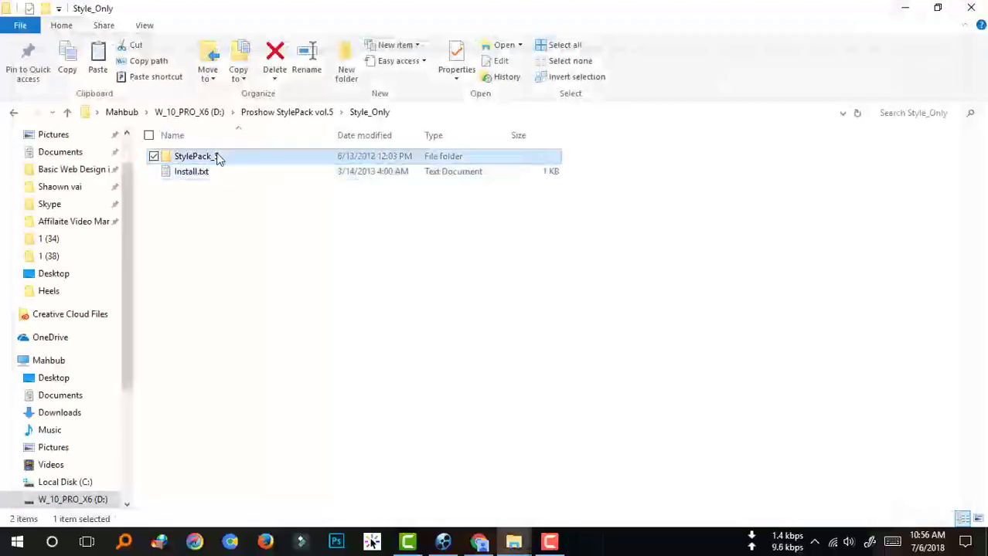
right_click(214, 156)
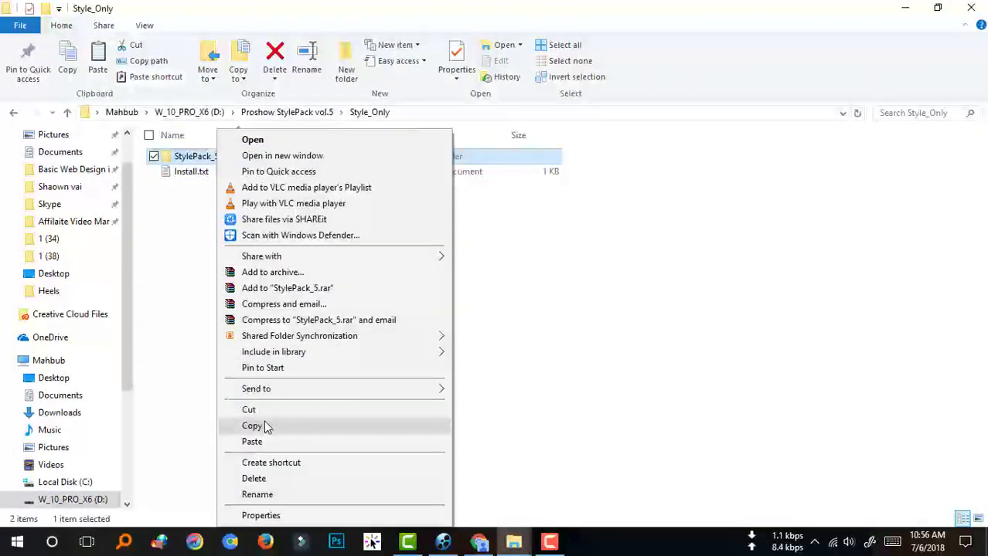
left_click(265, 425)
mouse_move(503, 545)
left_click(533, 512)
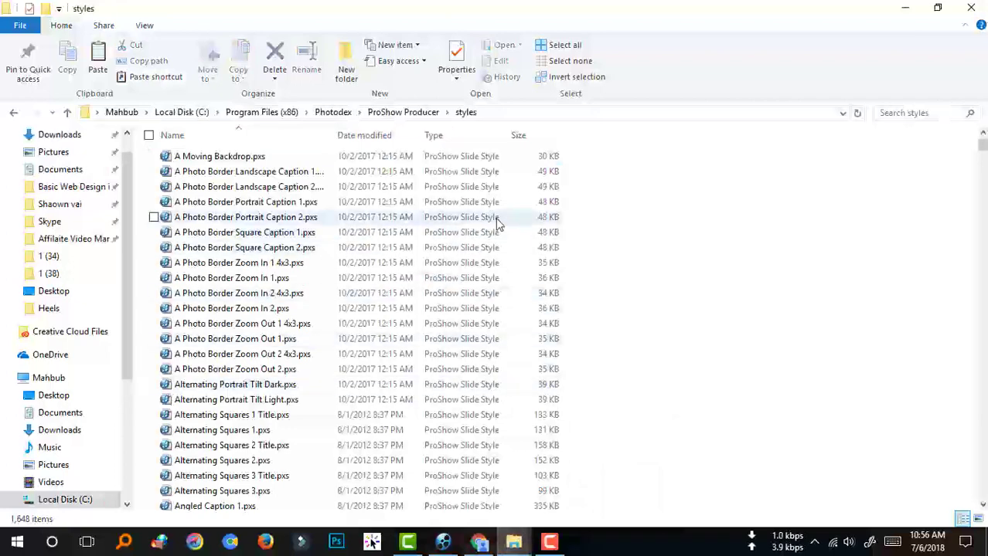
right_click(783, 340)
left_click(812, 227)
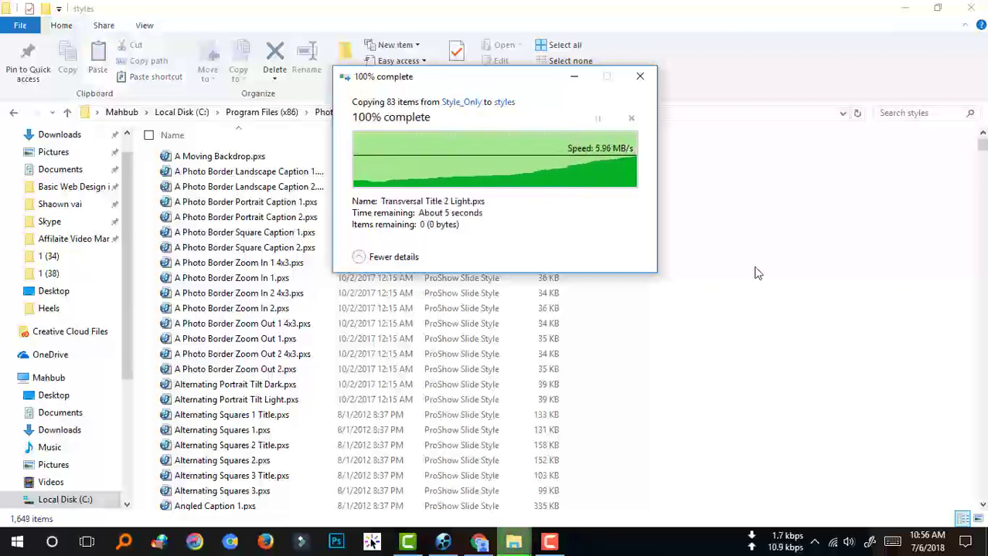
- Open the PreCracked_Installer_2 folder in Proshow StylePack vol.5 and read its Install.txt
mouse_move(513, 541)
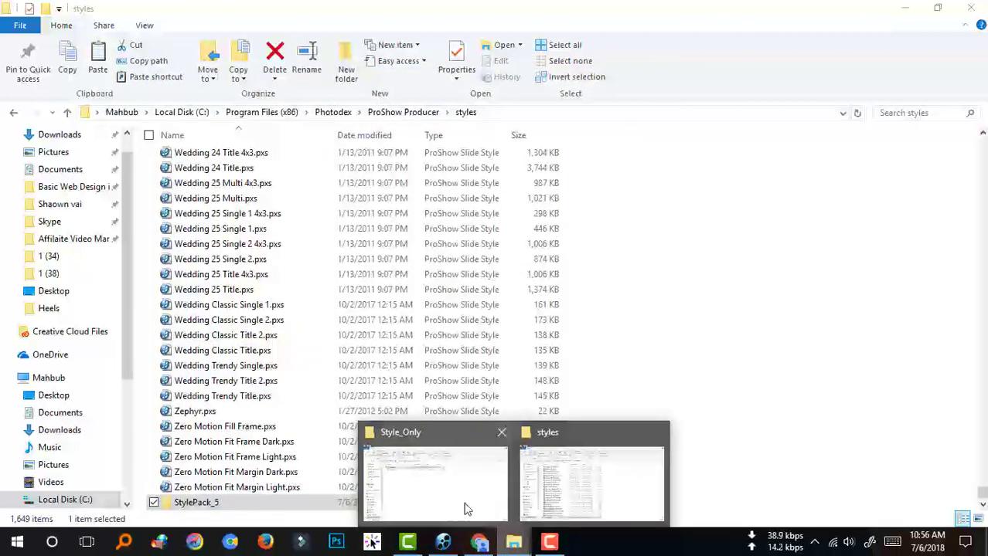
left_click(463, 503)
left_click(288, 114)
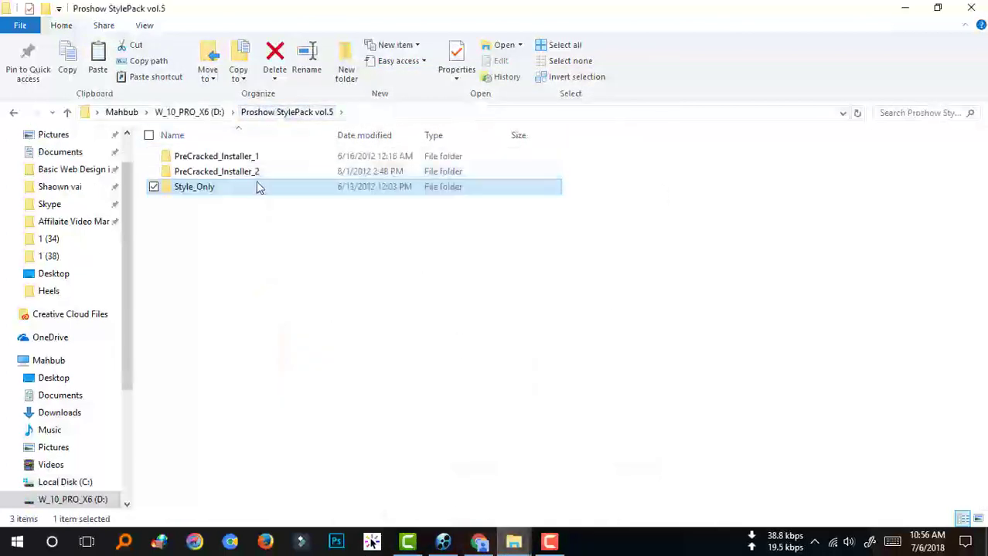
double_click(232, 173)
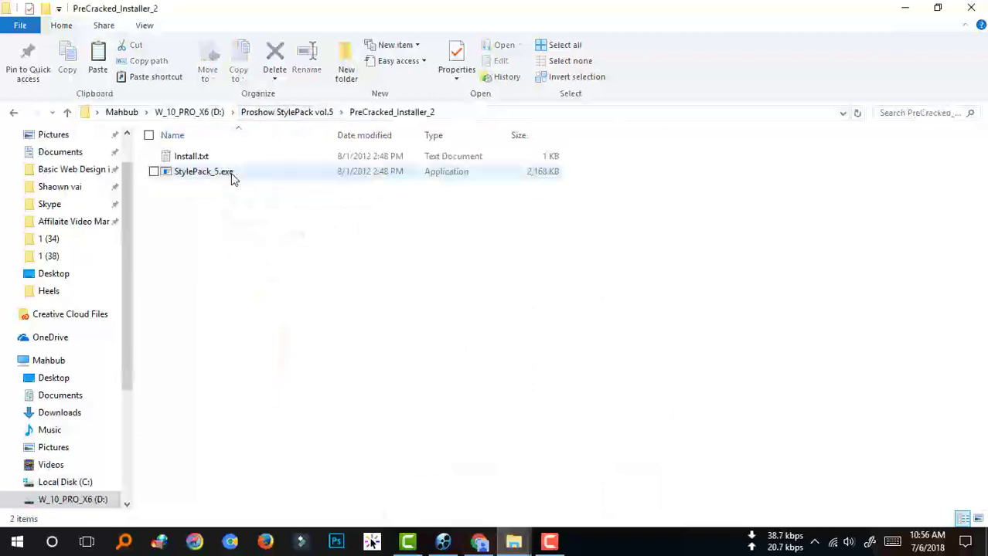
double_click(192, 158)
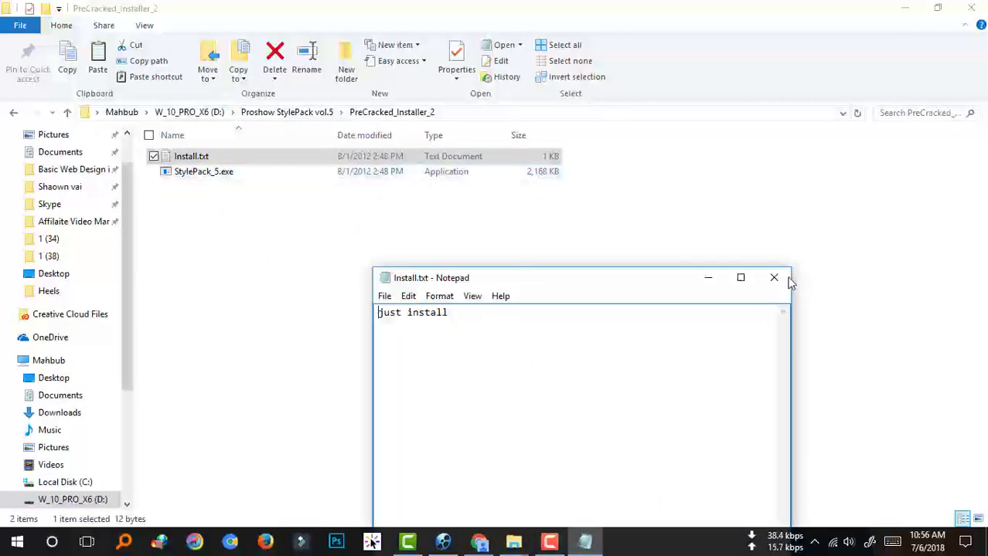
left_click(774, 278)
- Run StylePack_5.exe, accept the ProShow Styles #5 installation and allow setup.exe to make changes to the device
left_click(247, 178)
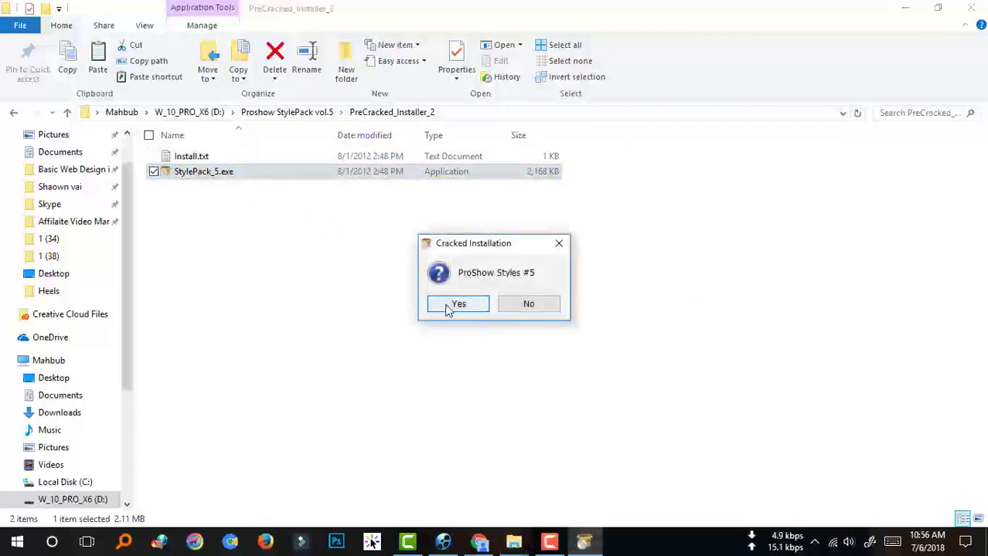
left_click(456, 305)
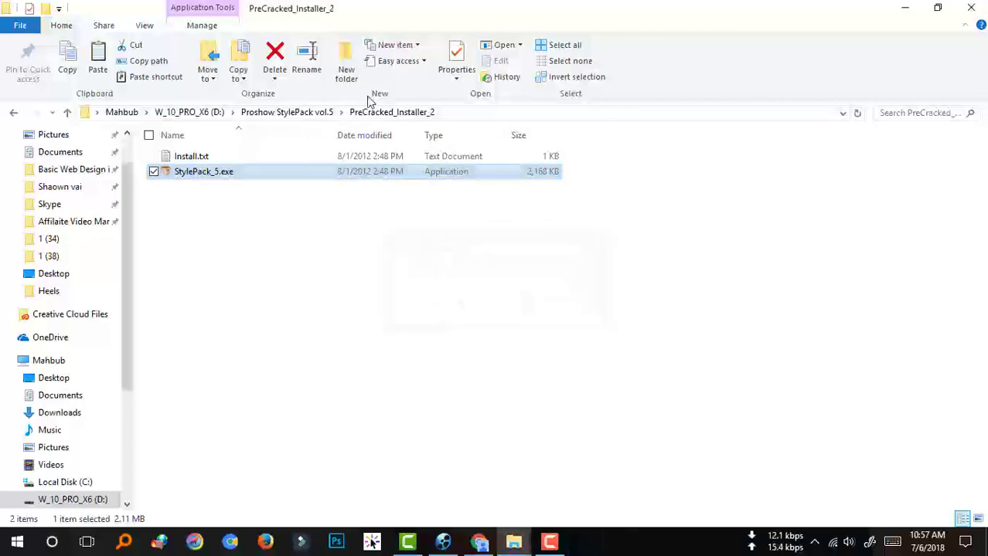
left_click(287, 112)
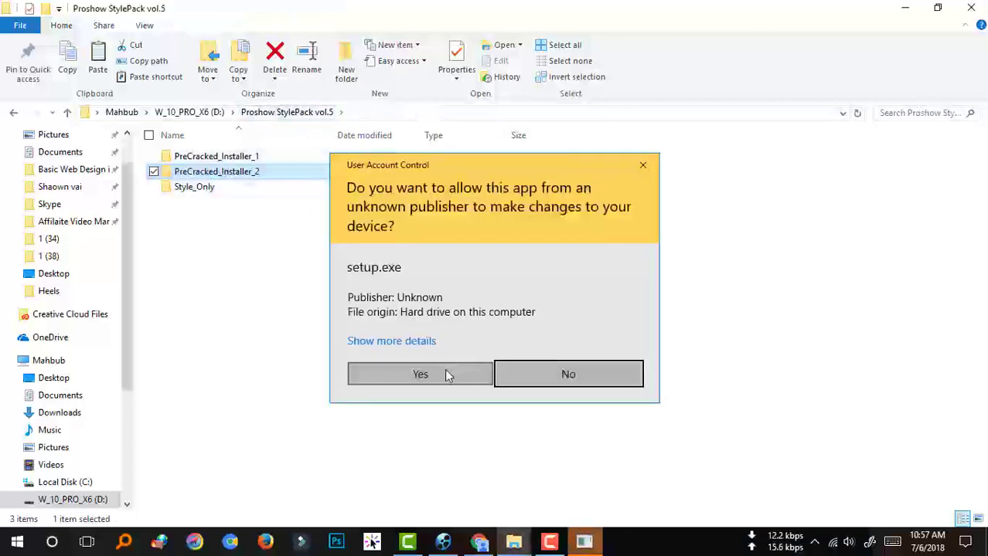
left_click(424, 379)
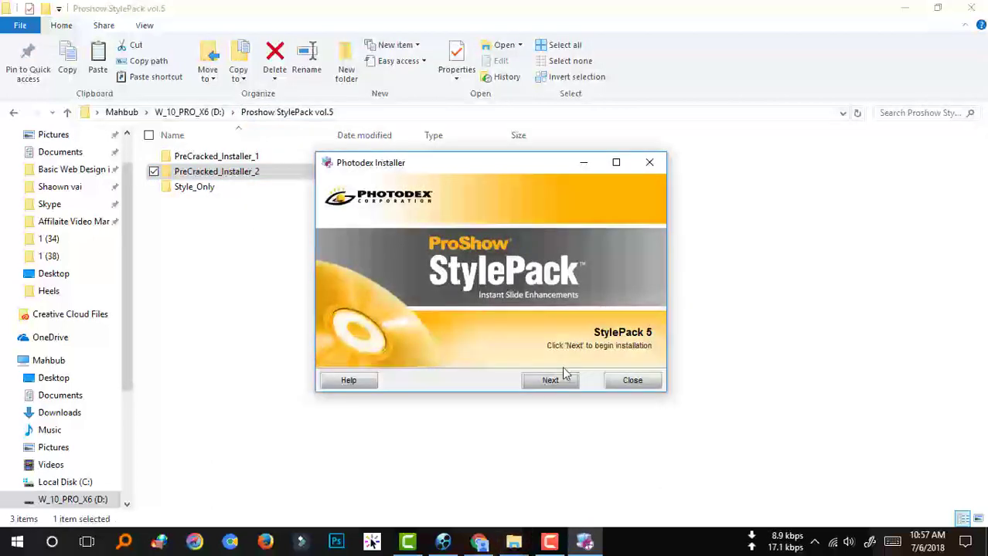
- Install ProShow StylePack 5 with the Photodex Installer and close the installer
left_click(564, 380)
left_click(563, 382)
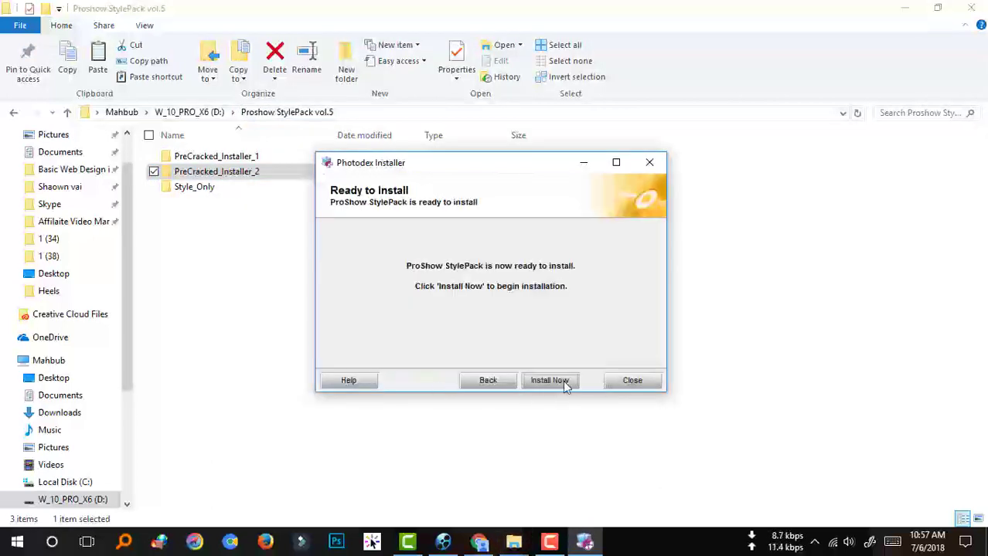
left_click(551, 382)
left_click(632, 381)
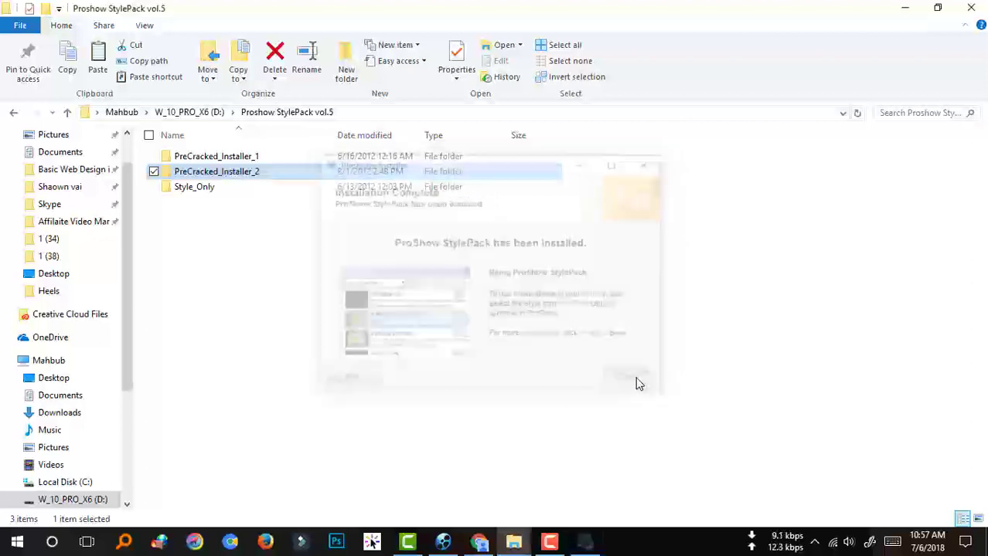
- Open the PreCracked_Installer_1 folder in Proshow StylePack vol.5 and read its Install.txt
double_click(255, 162)
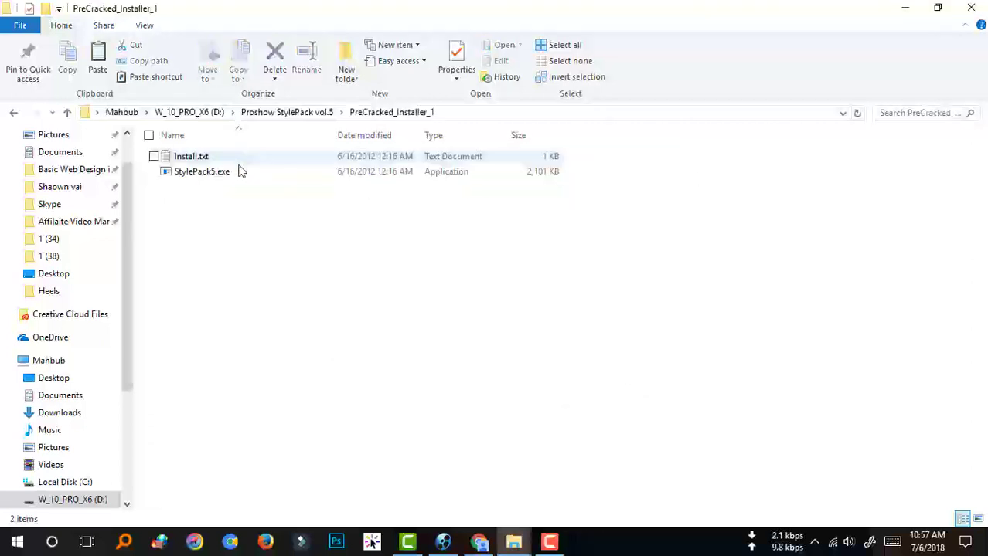
double_click(221, 159)
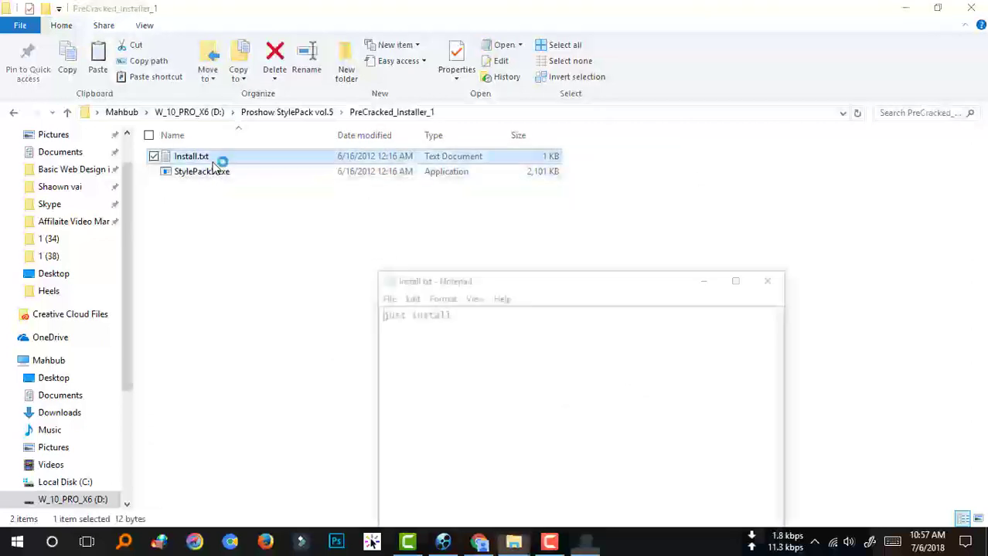
left_click(774, 278)
double_click(235, 172)
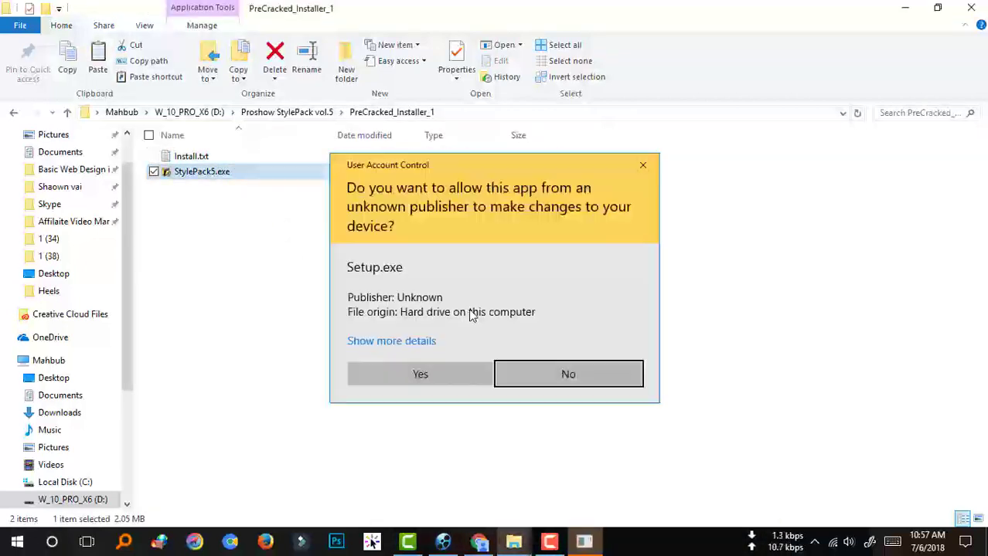
left_click(421, 376)
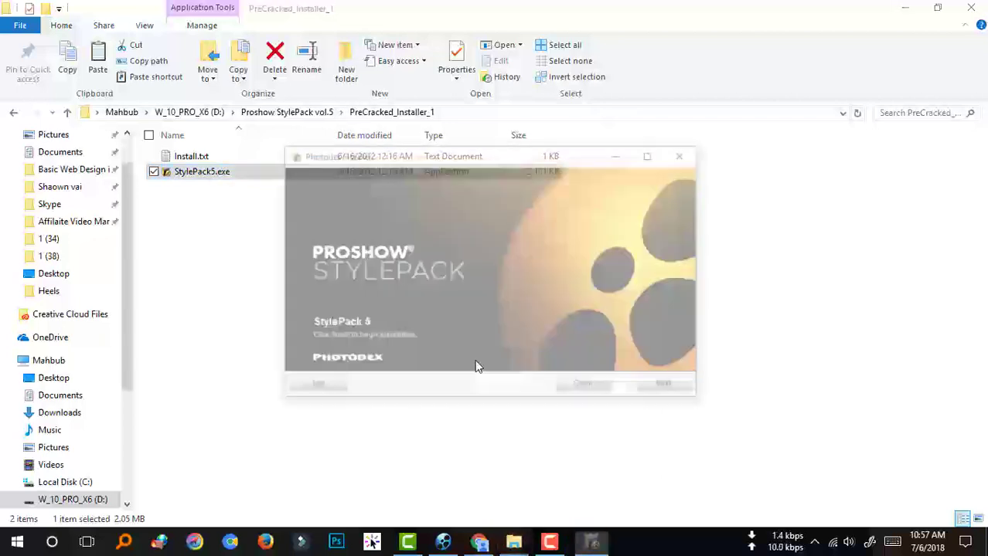
left_click(586, 387)
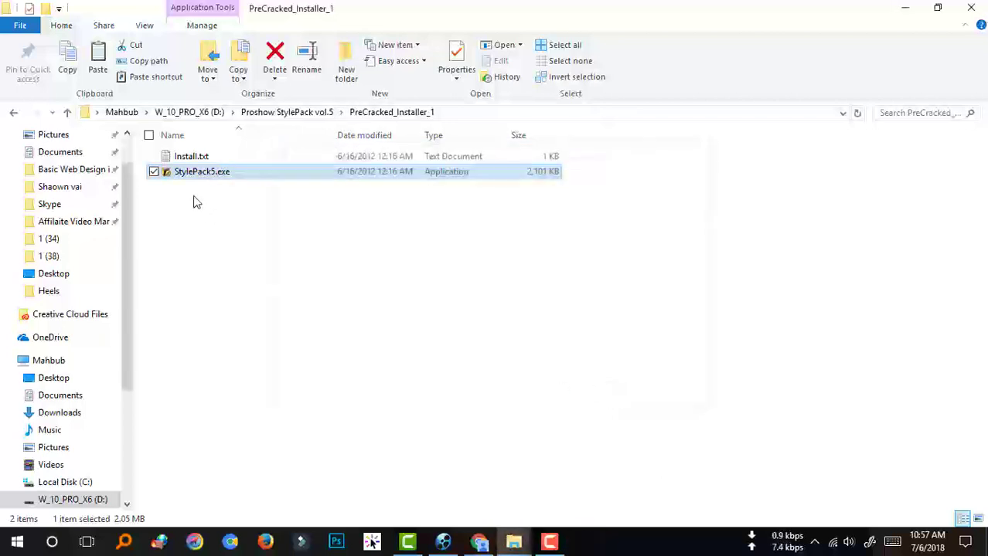
- Run StylePack5.exe, allow it to make changes, accept the license agreement to install ProShow StylePack, and close the installer and folder window
double_click(201, 173)
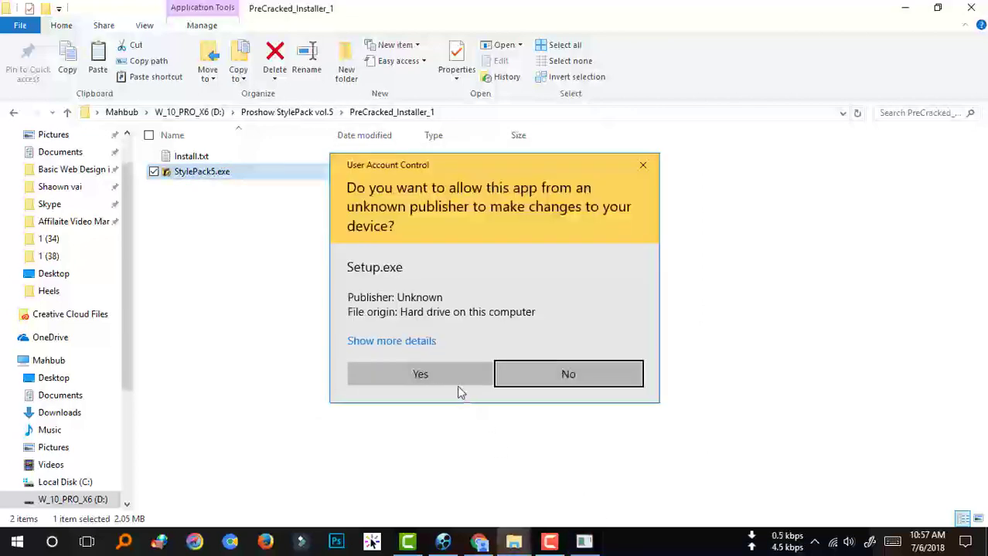
left_click(450, 372)
left_click(668, 388)
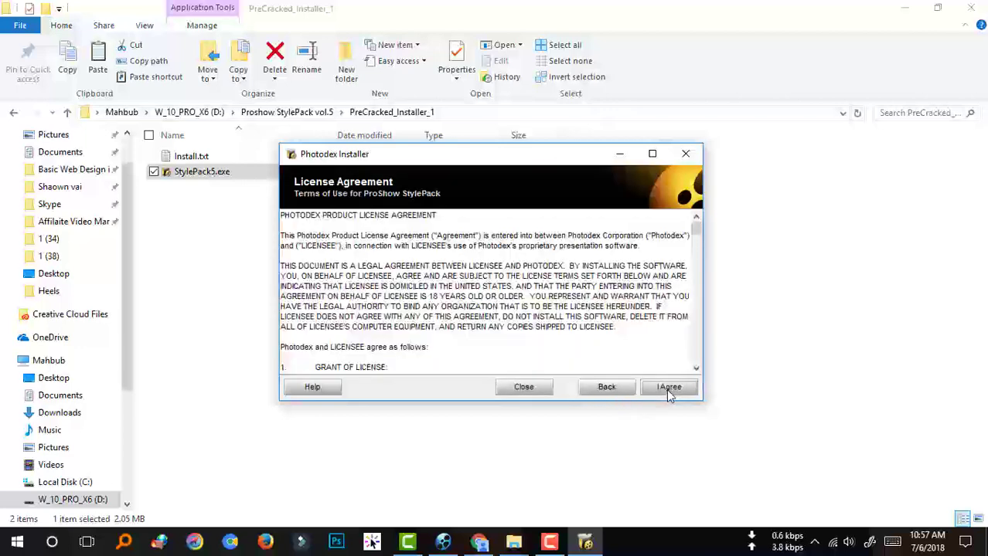
left_click(667, 388)
left_click(667, 389)
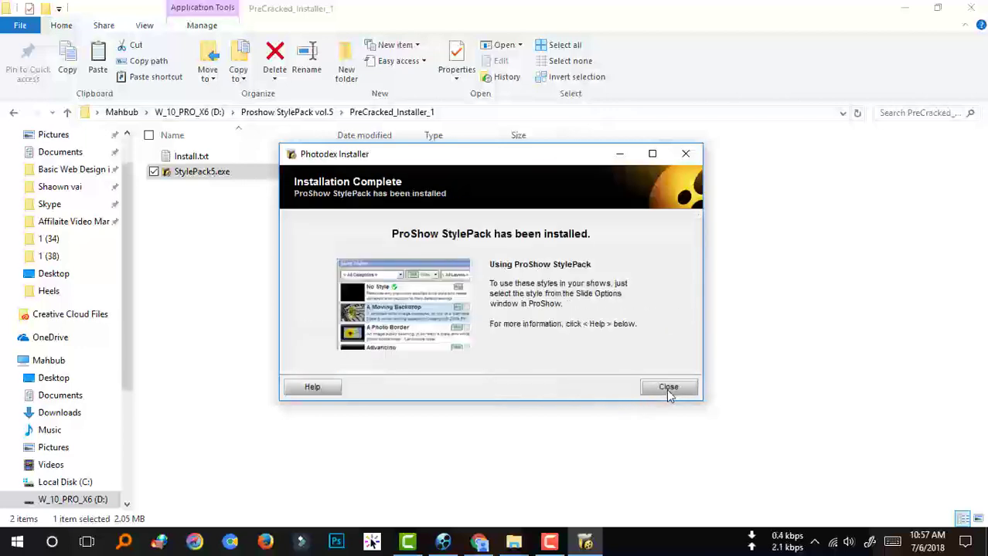
left_click(667, 390)
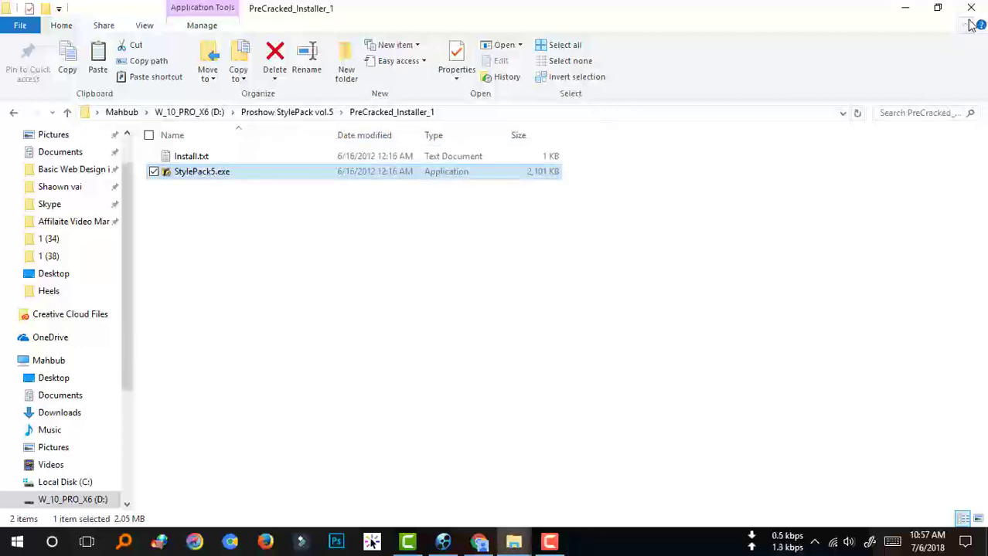
left_click(971, 7)
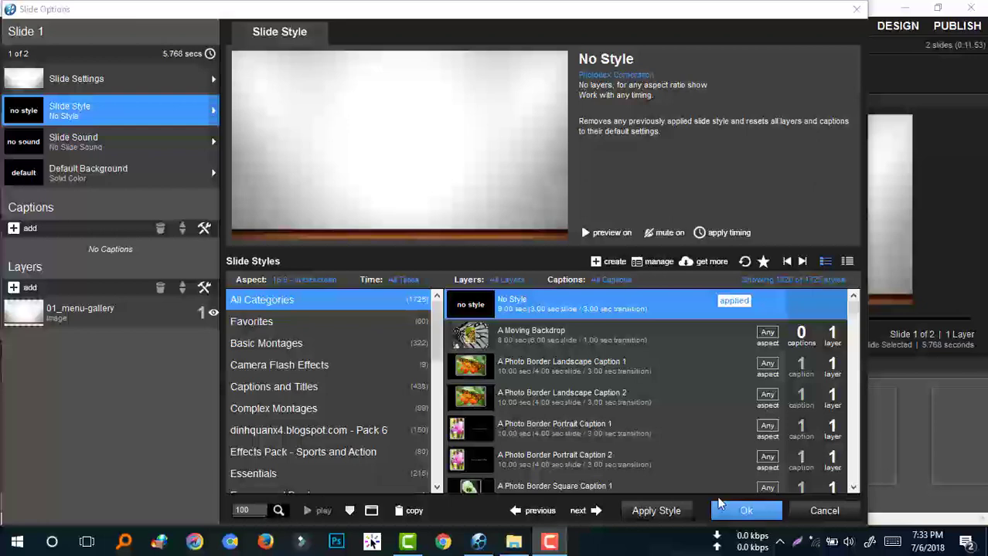
- In ProShow Producer's slide styles, preview A Photo Border Landscape Caption 1 and the Alternating Squares 1 style from the StylePack 5 category
left_click(572, 375)
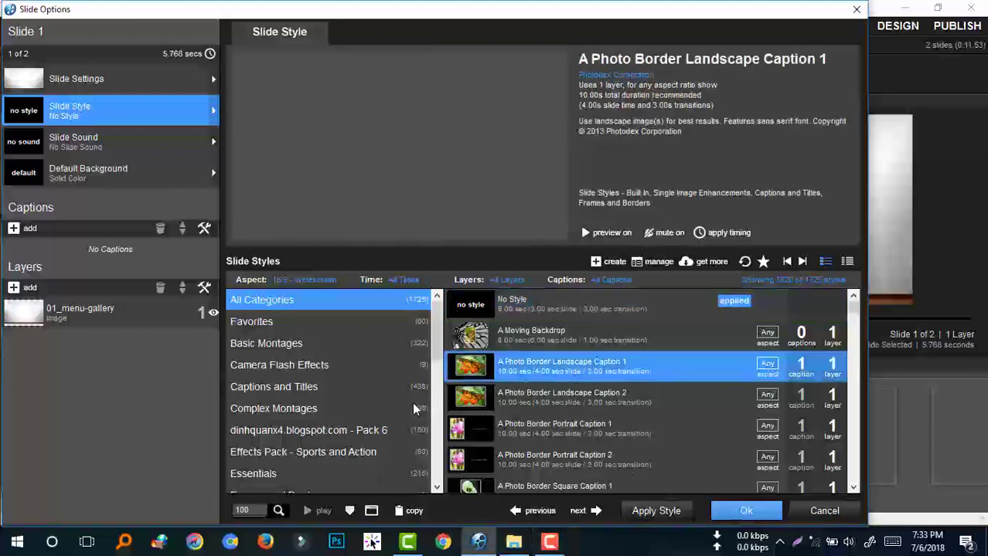
scroll(332, 418, "down", 6)
scroll(331, 419, "up", 2)
scroll(331, 419, "up", 1)
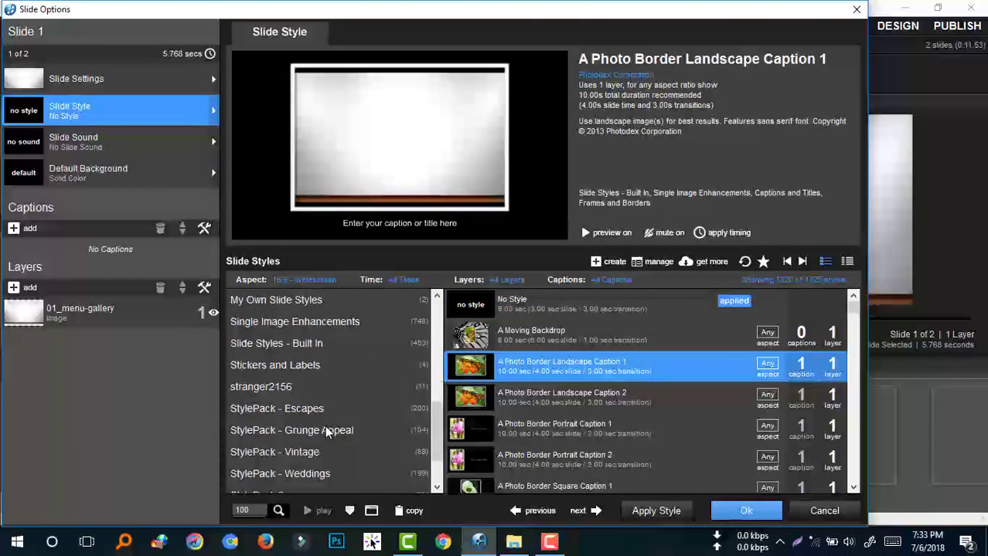
scroll(324, 425, "down", 6)
left_click(277, 409)
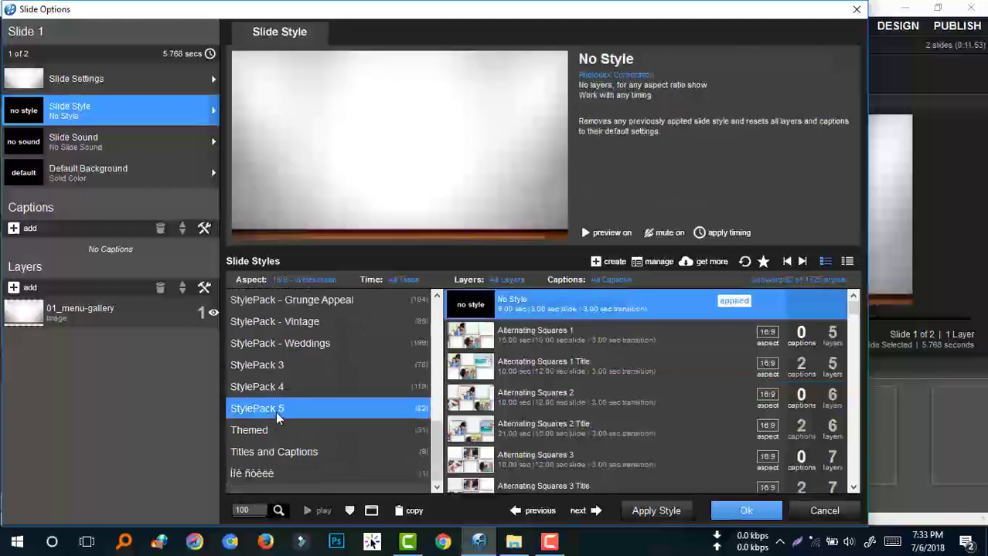
left_click(558, 339)
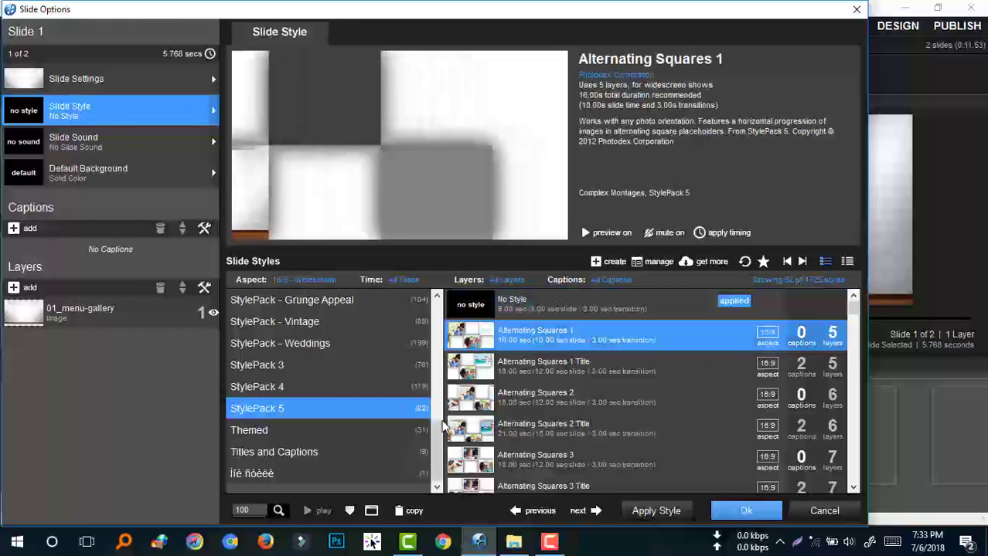
- Browse the StylePack 4 category and preview the Backlit Visions 2, Backlit Visions 1 and Crossing Paths 1 styles
left_click(302, 392)
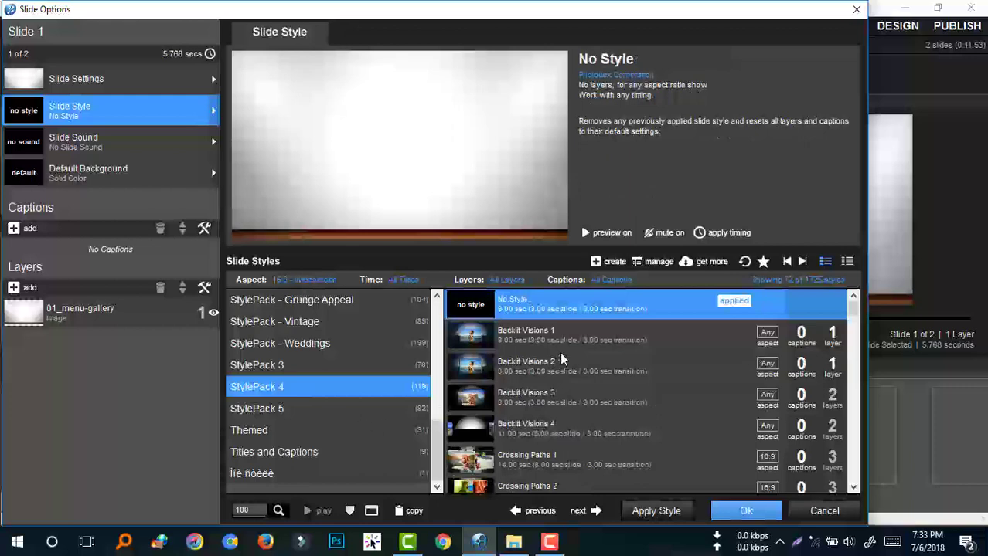
left_click(551, 369)
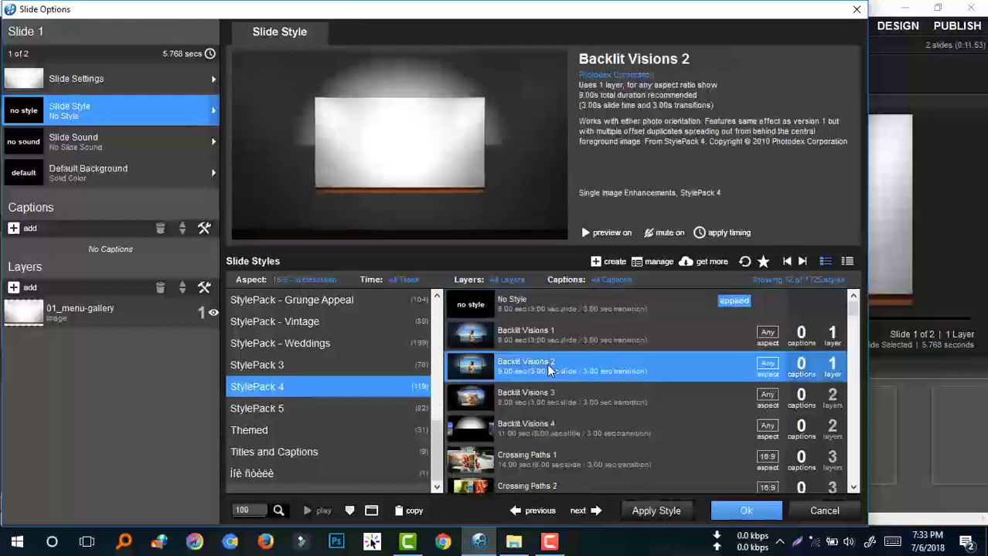
left_click(532, 342)
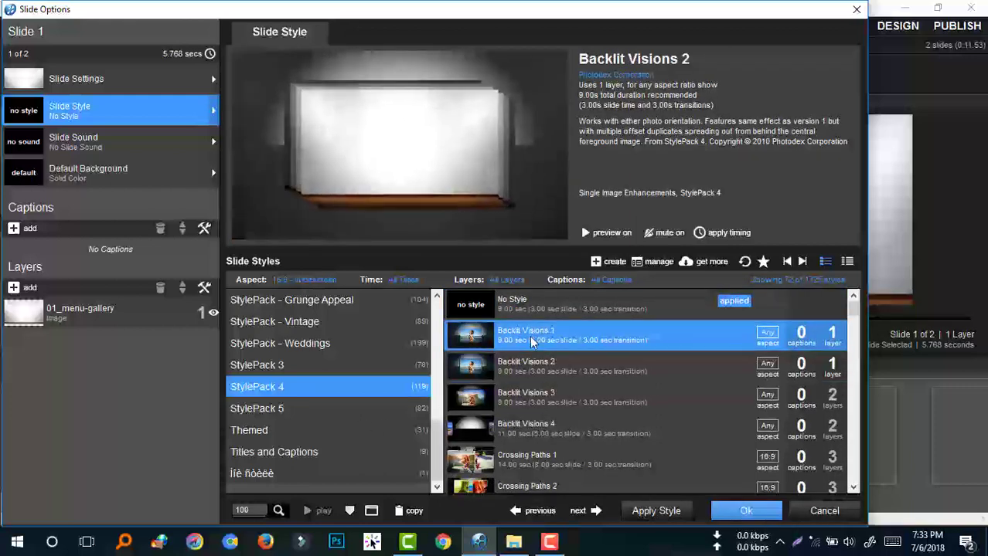
left_click(536, 466)
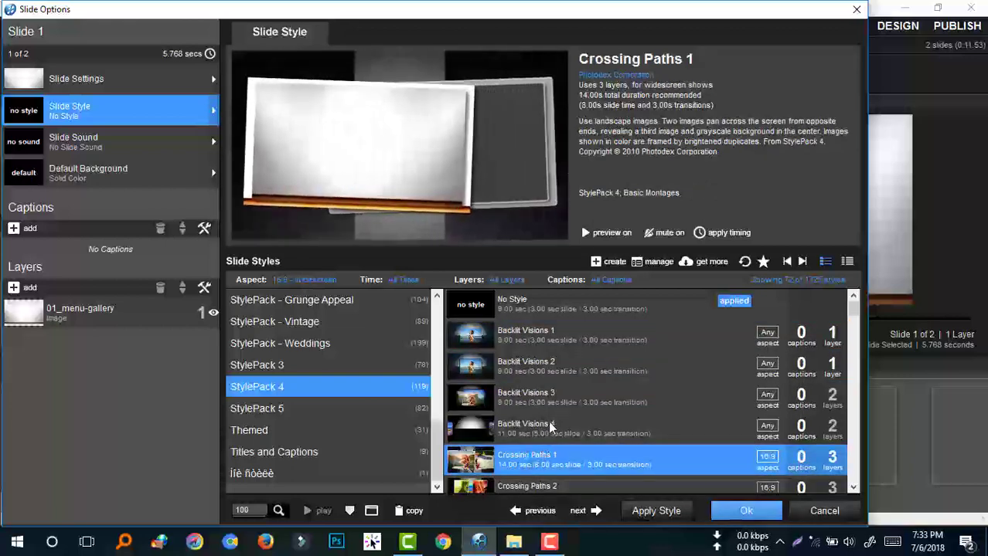
scroll(551, 426, "down", 15)
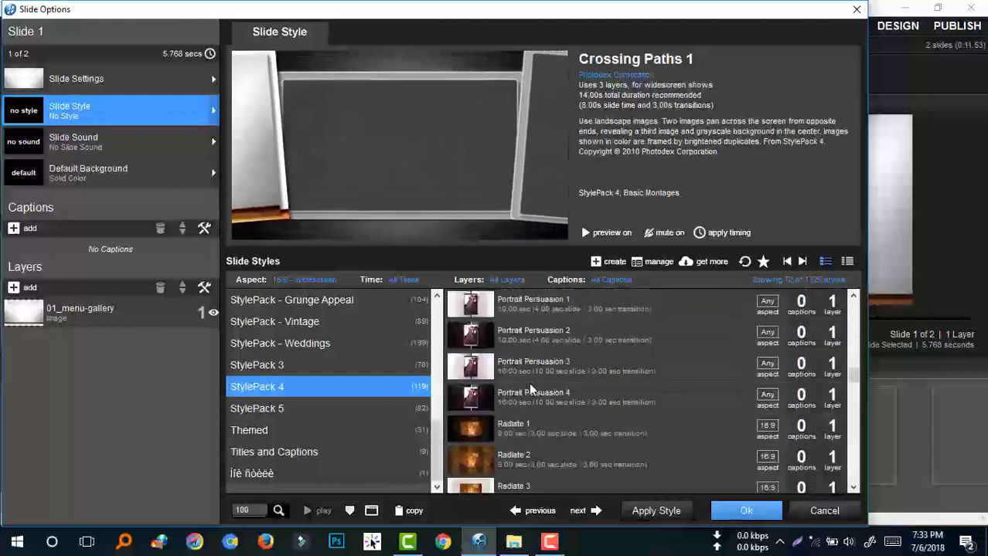
scroll(530, 390, "up", 5)
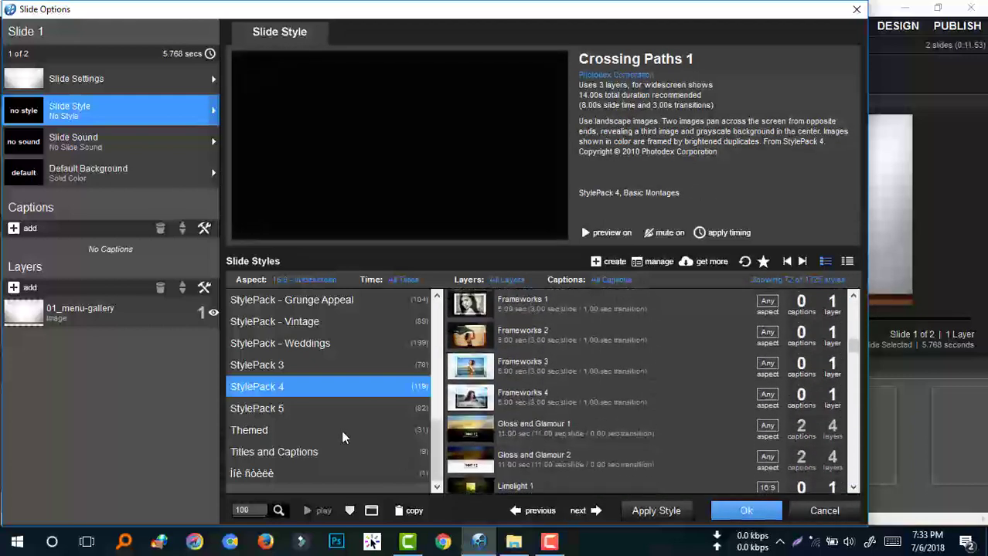
- Browse the StylePack 5 category and preview the Extensile 2 and Fan Out 1 styles
left_click(297, 412)
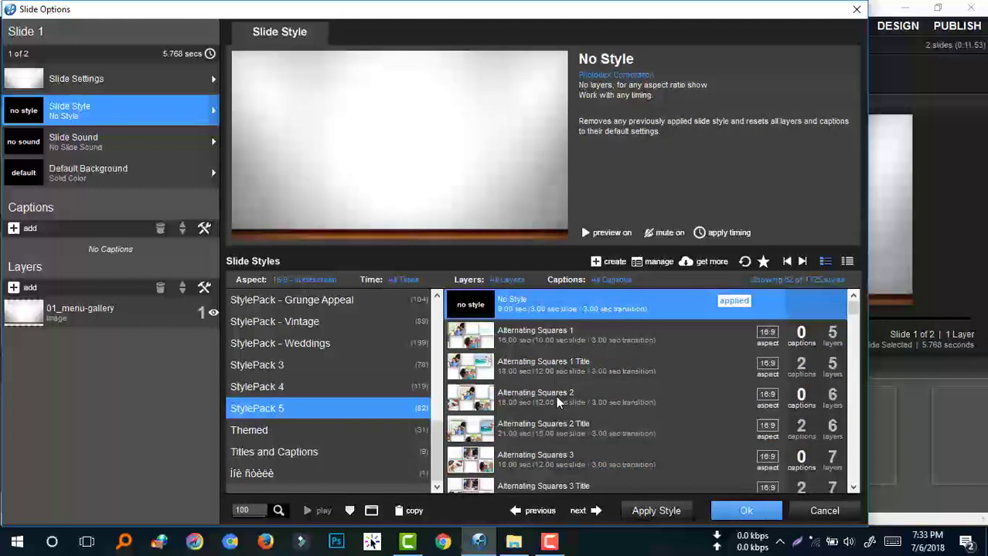
scroll(556, 396, "down", 4)
scroll(562, 399, "down", 5)
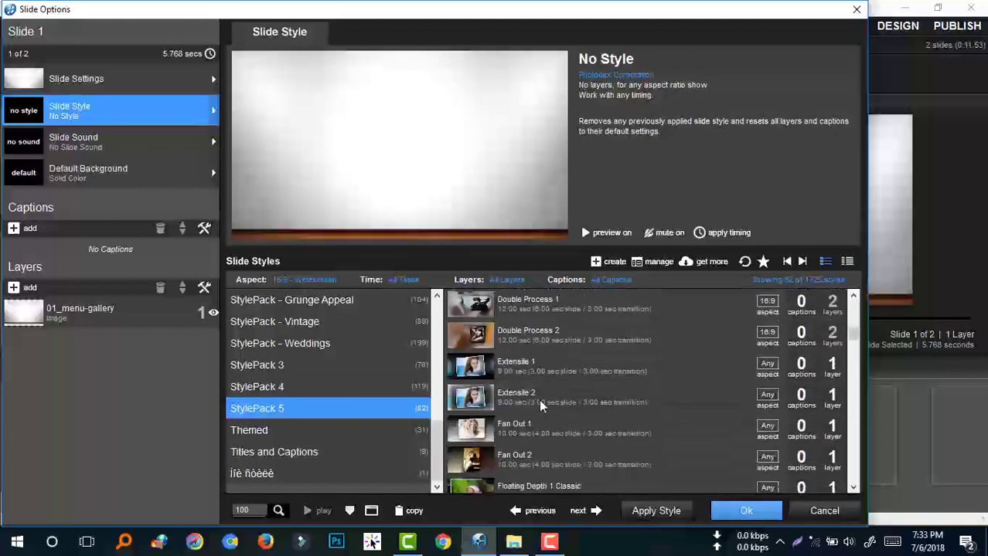
left_click(530, 402)
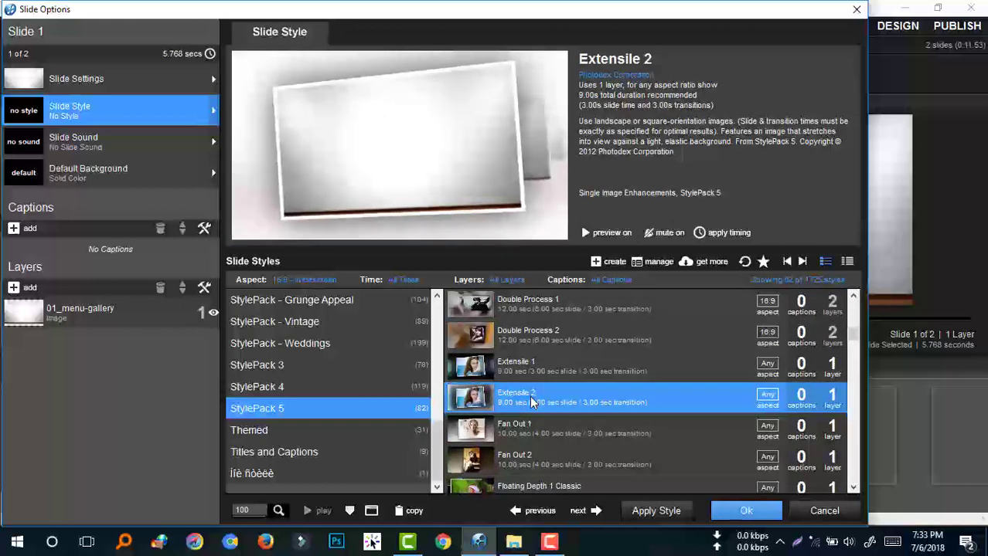
left_click(549, 541)
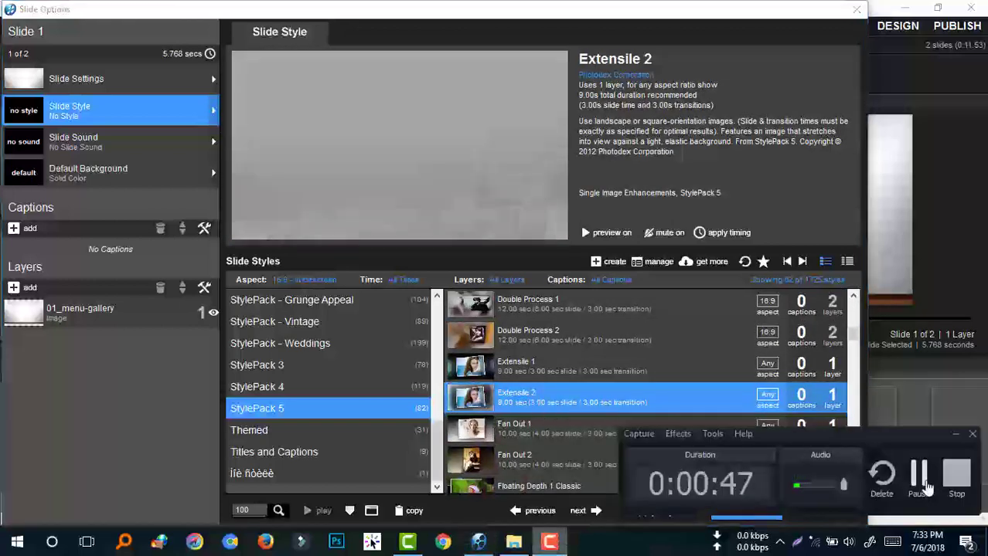
left_click(925, 484)
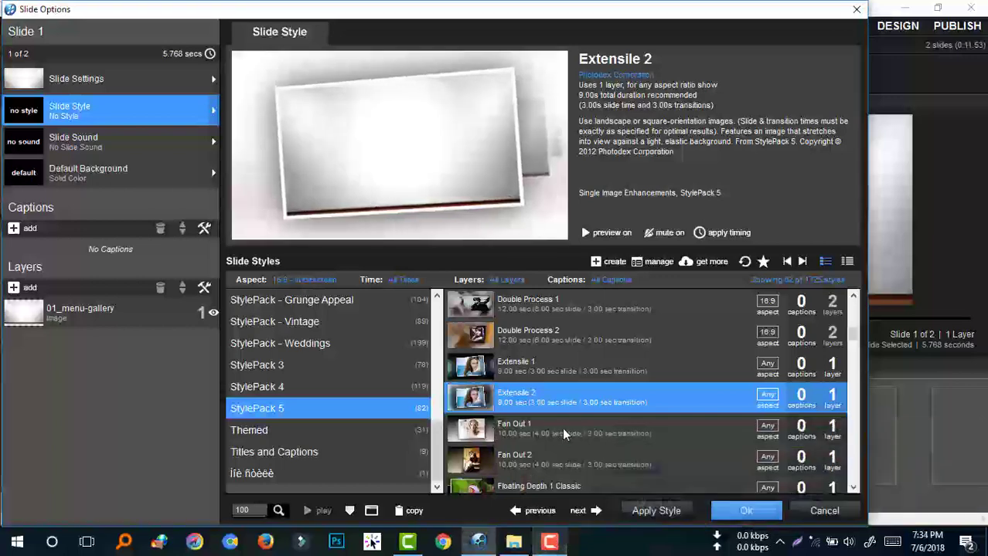
left_click(564, 434)
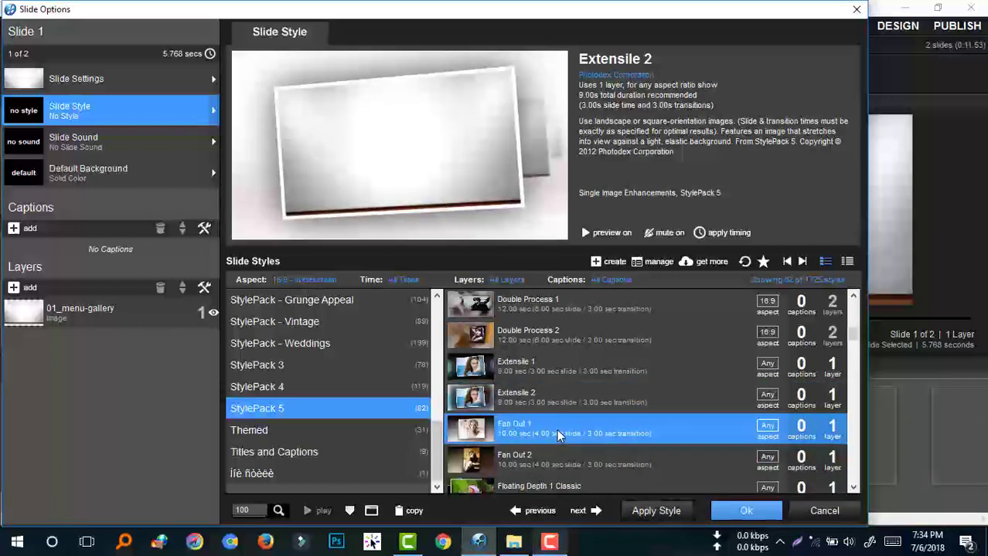
scroll(552, 424, "down", 3)
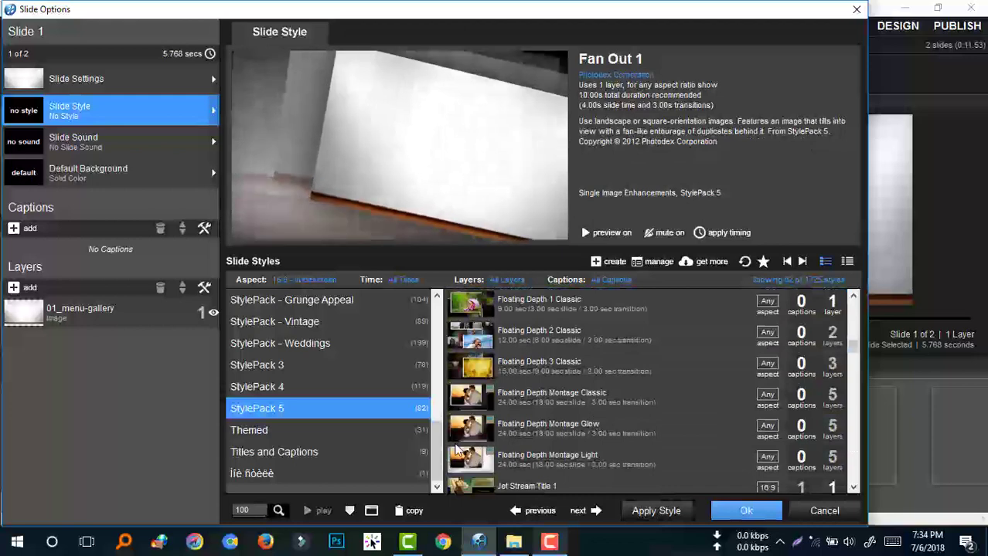
- Browse the Themed category and preview the Birthday Balloons Single, Night Out Title 2 and Portrait Classic Single 1 styles
left_click(354, 433)
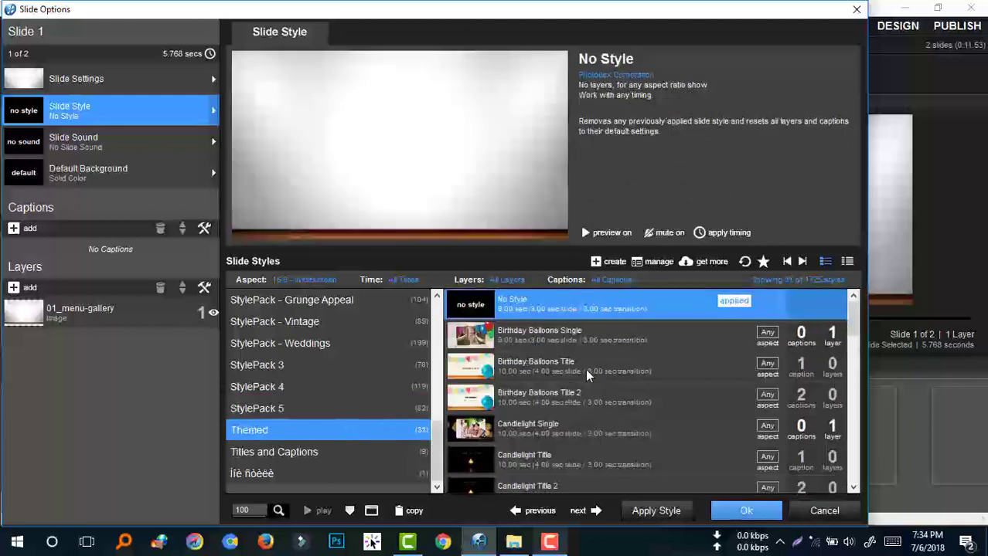
left_click(585, 341)
scroll(596, 412, "down", 5)
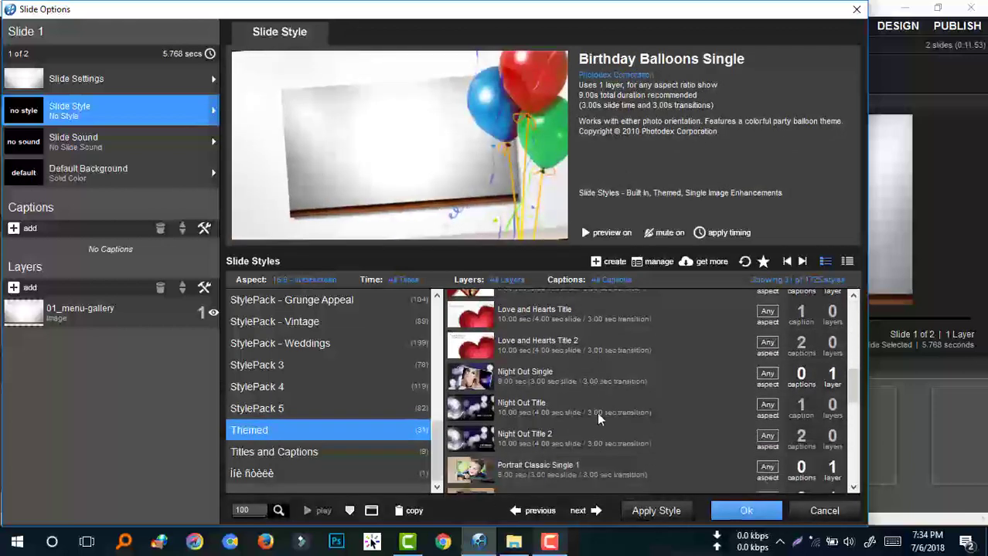
left_click(589, 408)
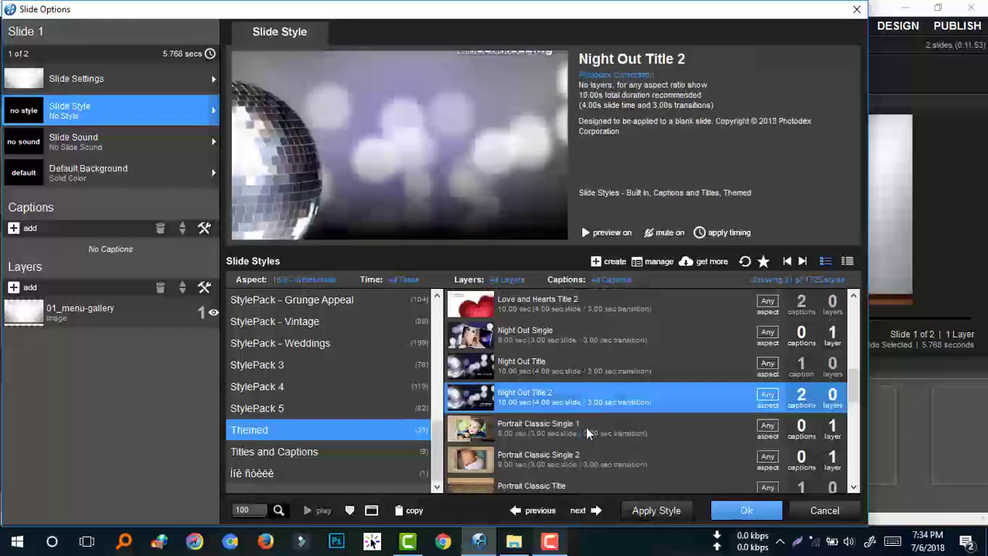
left_click(587, 434)
left_click(324, 430)
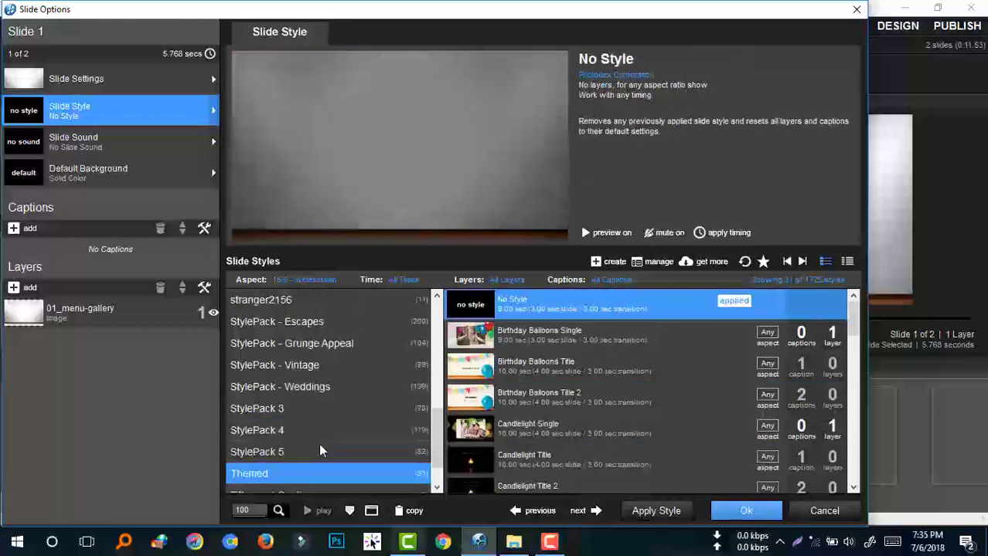